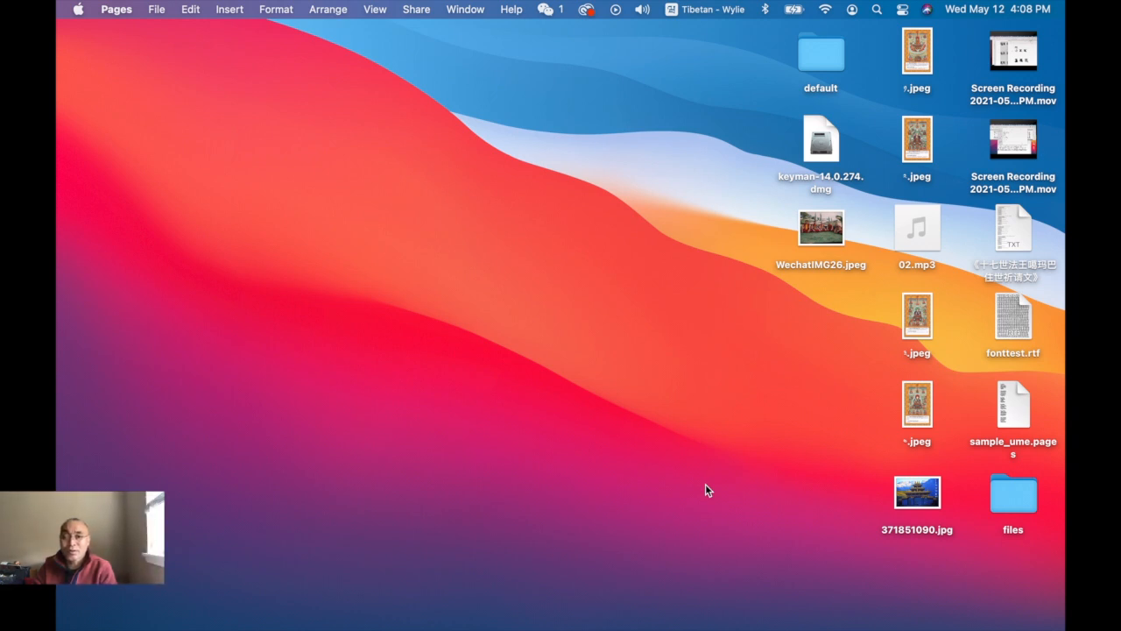
# Open Pages and create a new document from the Blank Landscape template
pyautogui.moveTo(342, 620)
pyautogui.click(275, 602)
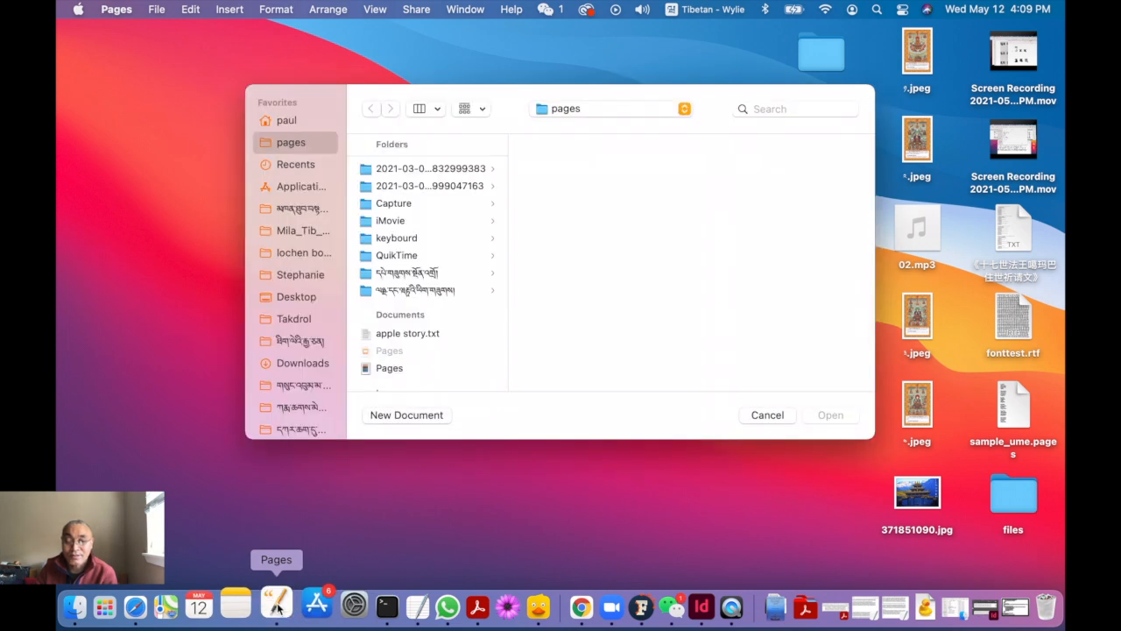
pyautogui.click(393, 414)
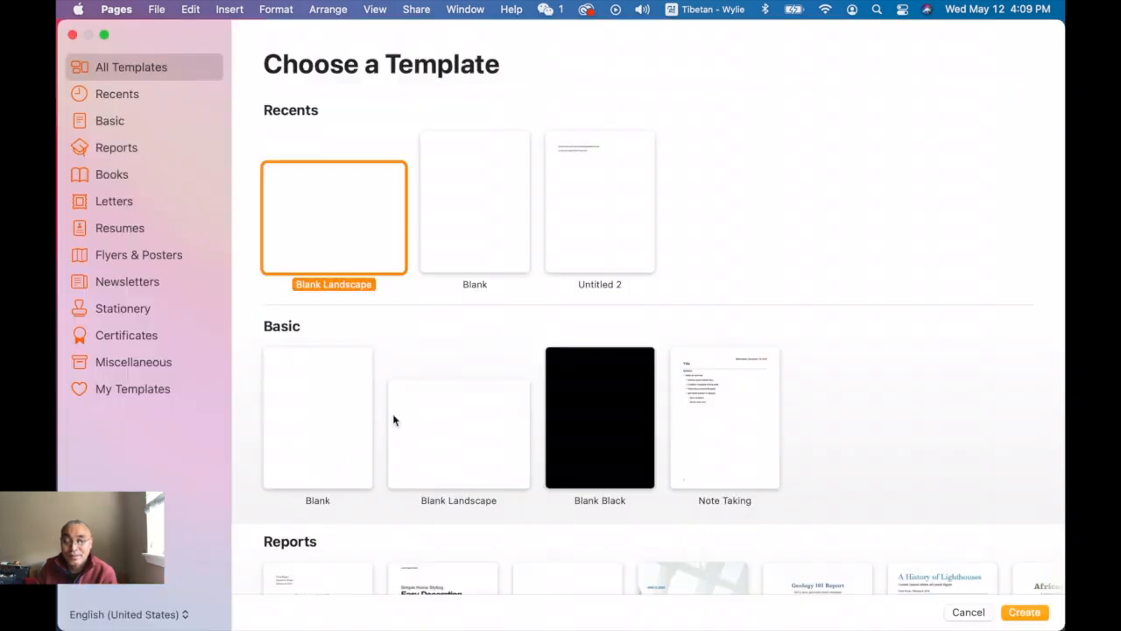
pyautogui.doubleClick(358, 231)
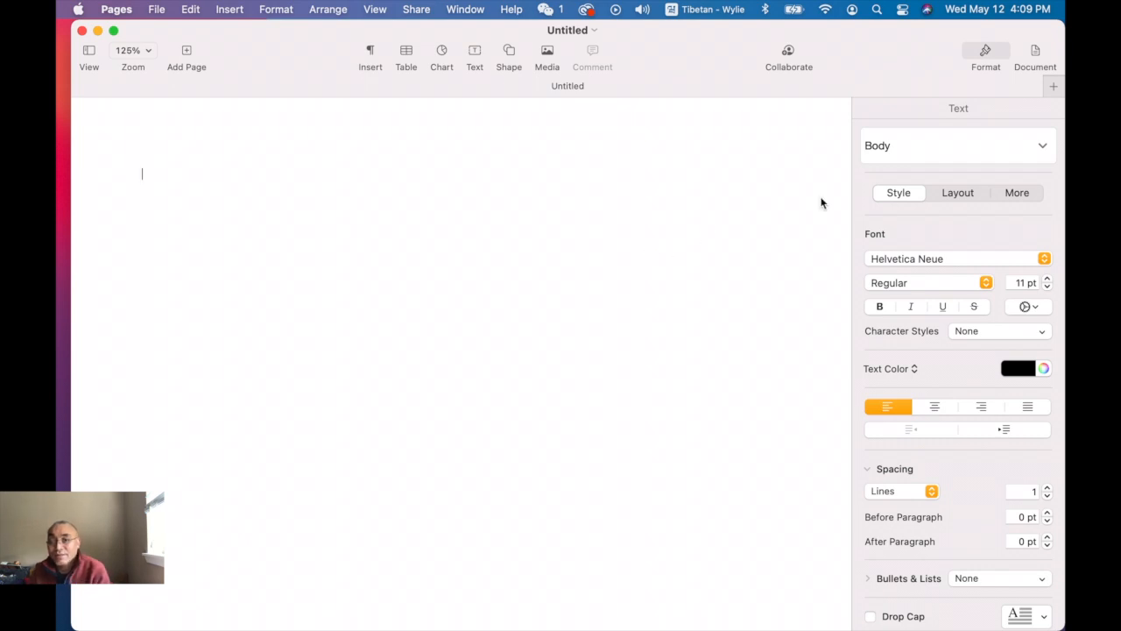
# Examine the paper sizes offered in the document's setup options
pyautogui.click(1035, 54)
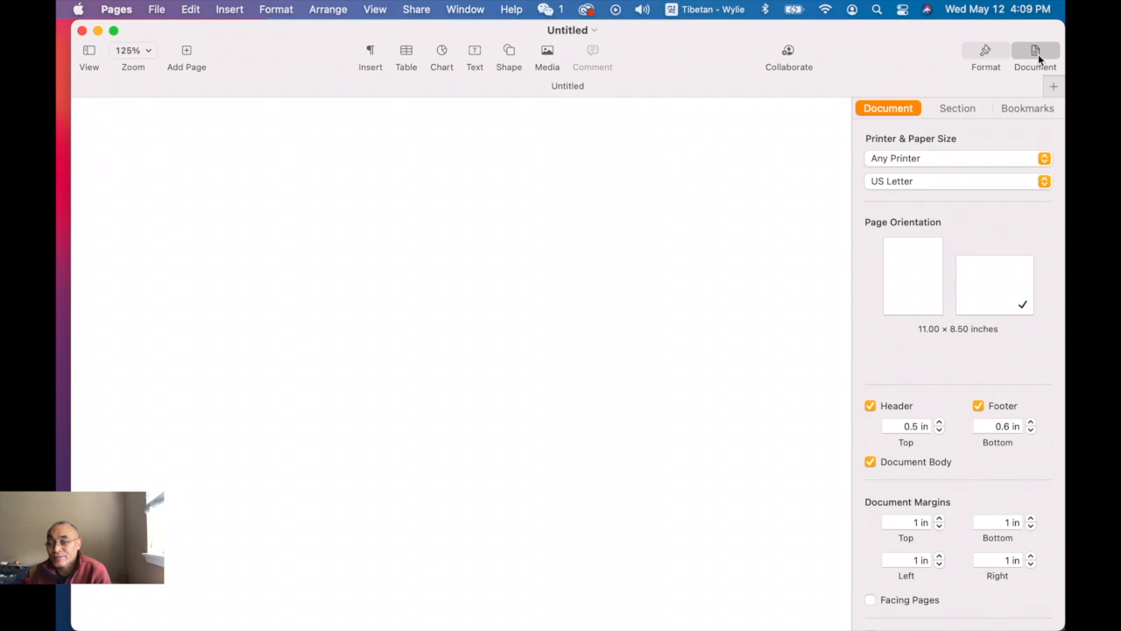
pyautogui.click(1043, 181)
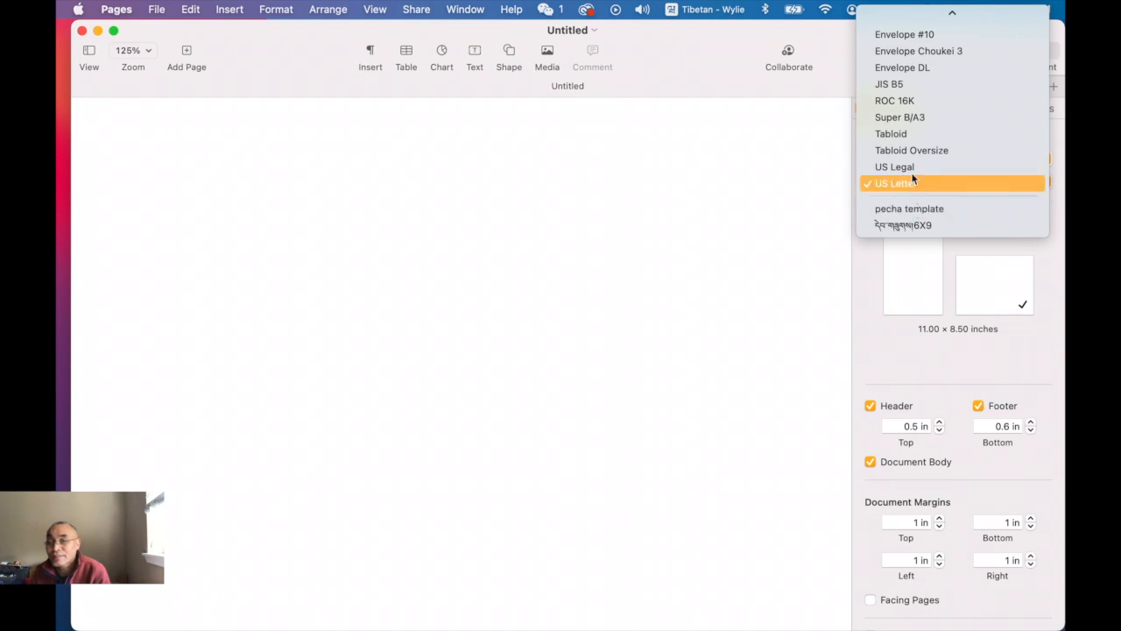
pyautogui.moveTo(923, 8)
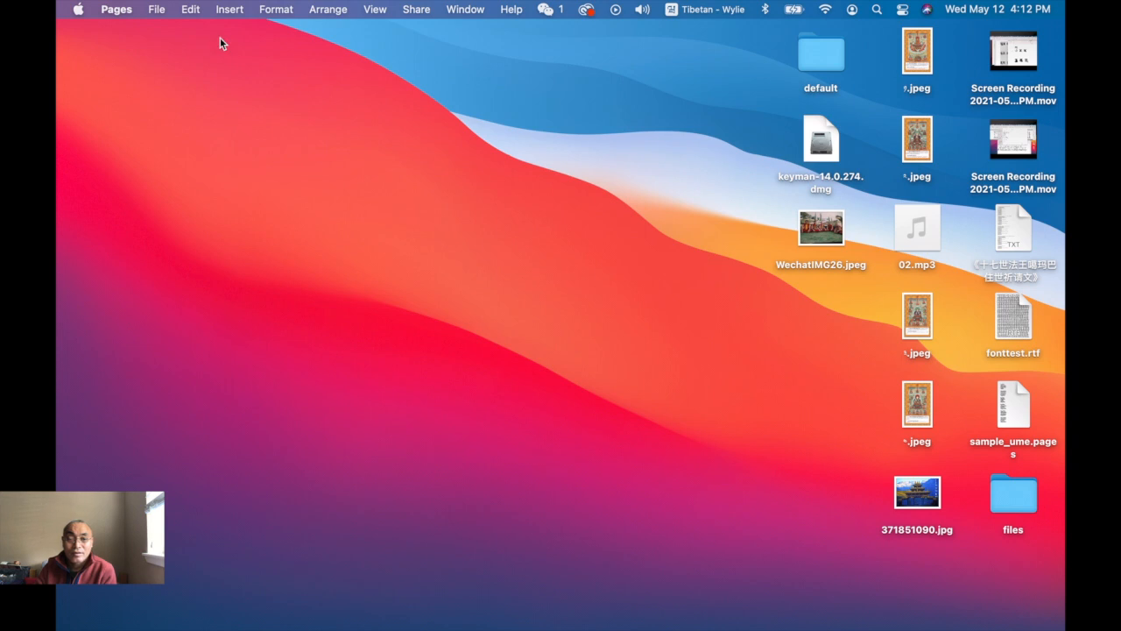
# Start another new document based on the Blank Landscape template
pyautogui.click(158, 9)
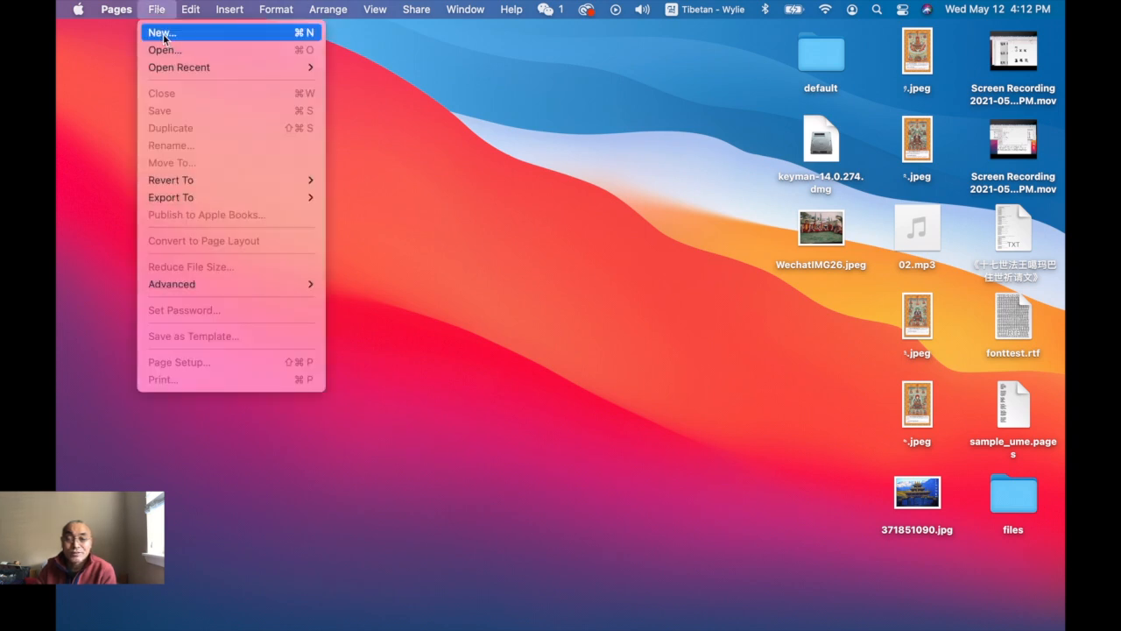
pyautogui.click(165, 35)
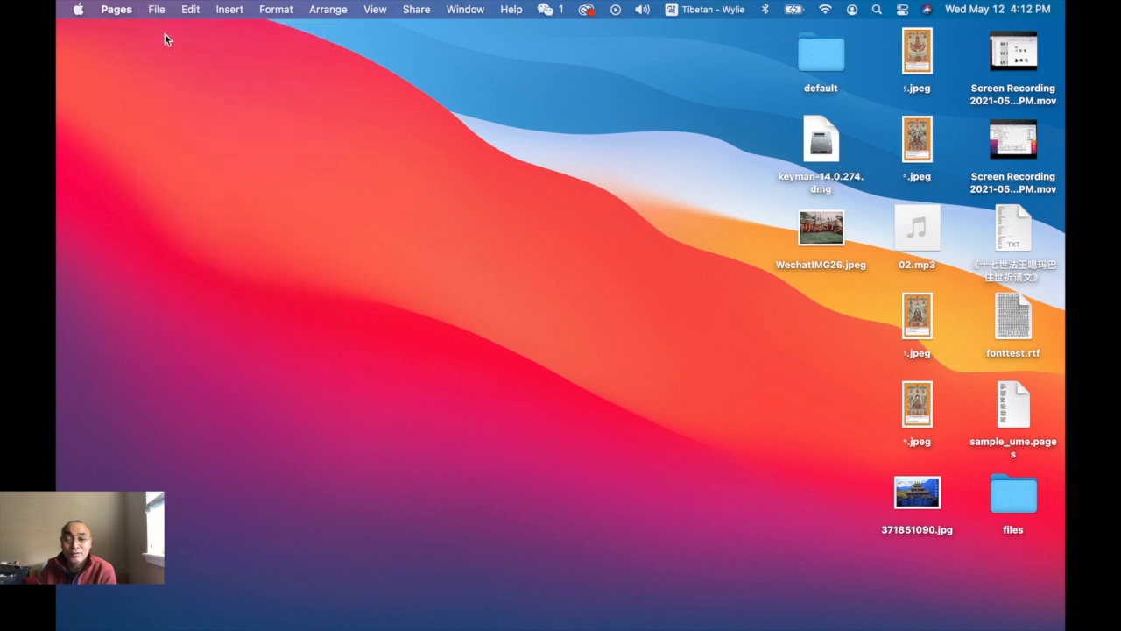
pyautogui.click(158, 9)
pyautogui.click(161, 33)
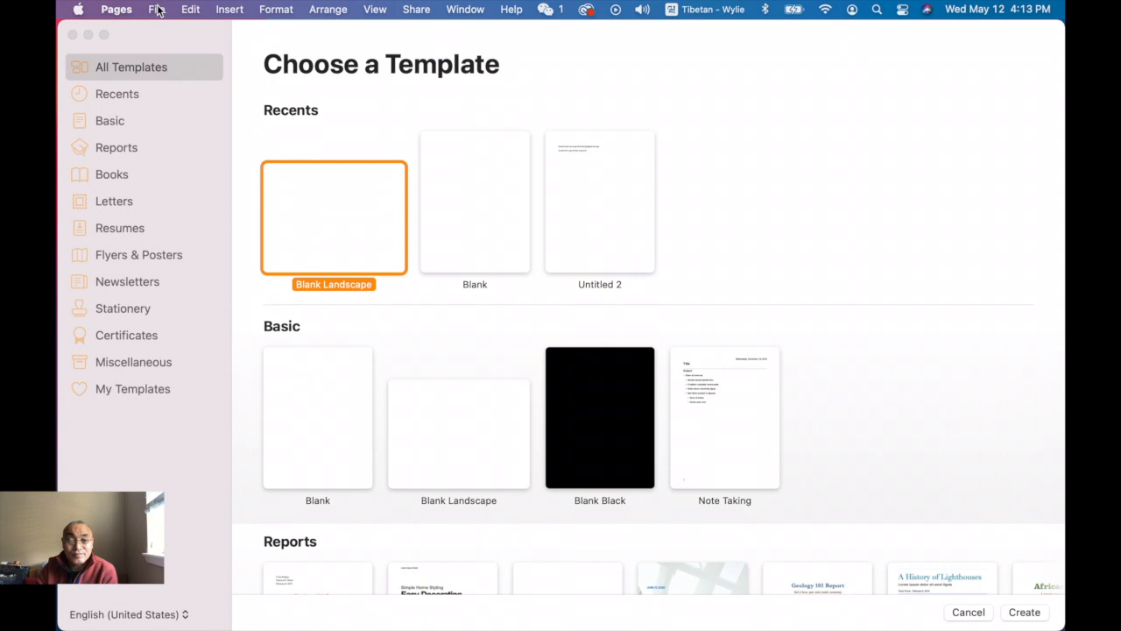
# Open the page setup for the new document and choose the Landscape orientation
pyautogui.click(156, 10)
pyautogui.click(179, 362)
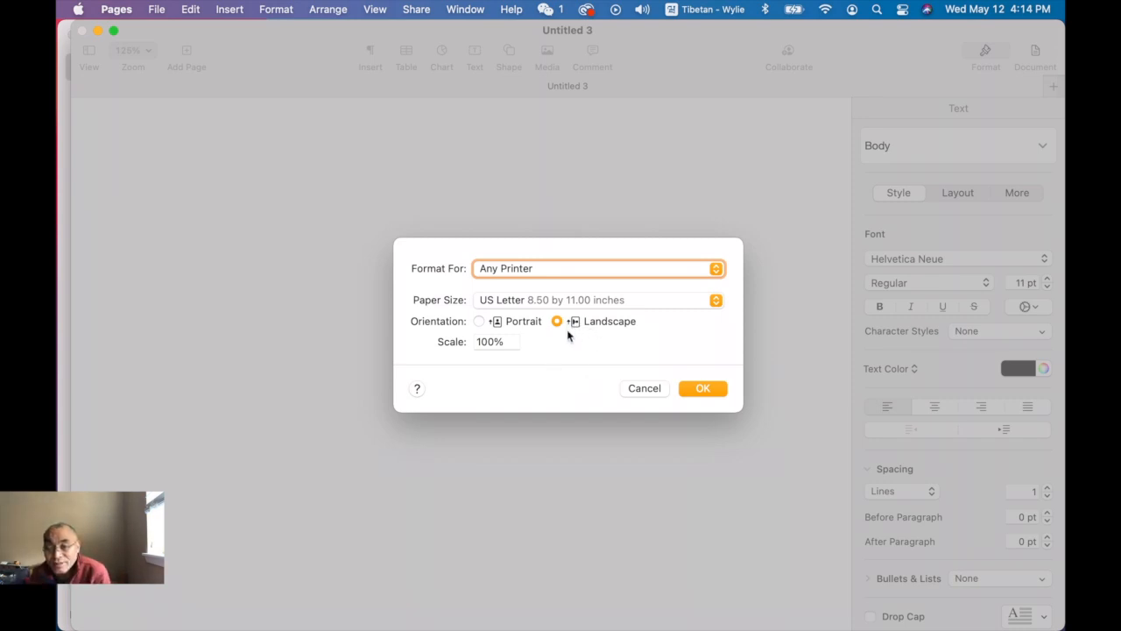
pyautogui.click(479, 322)
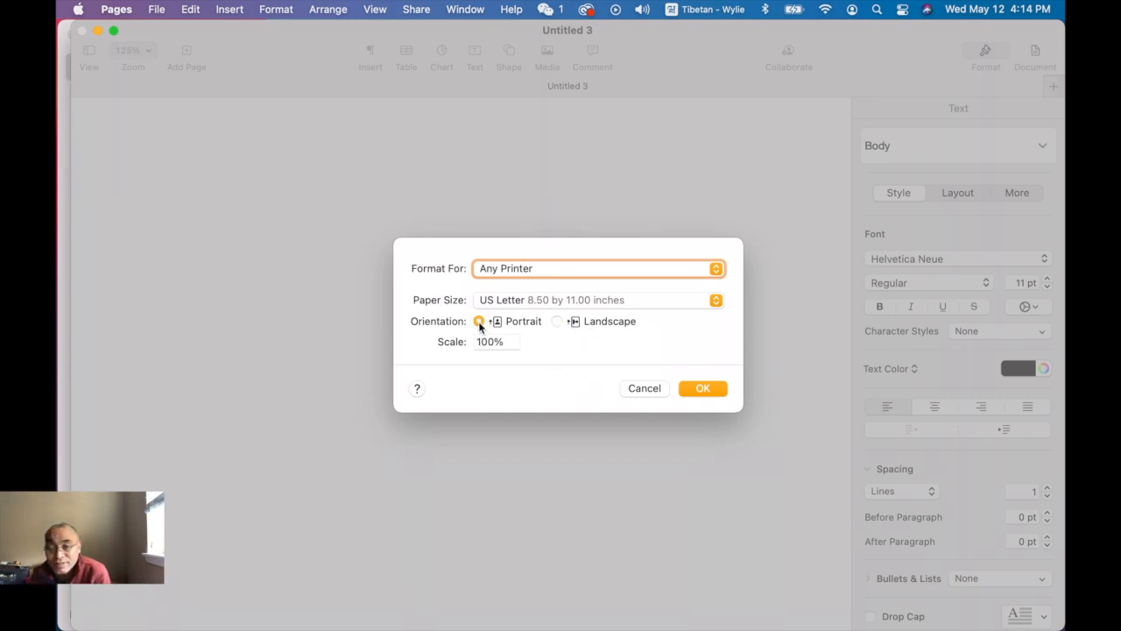
pyautogui.click(558, 322)
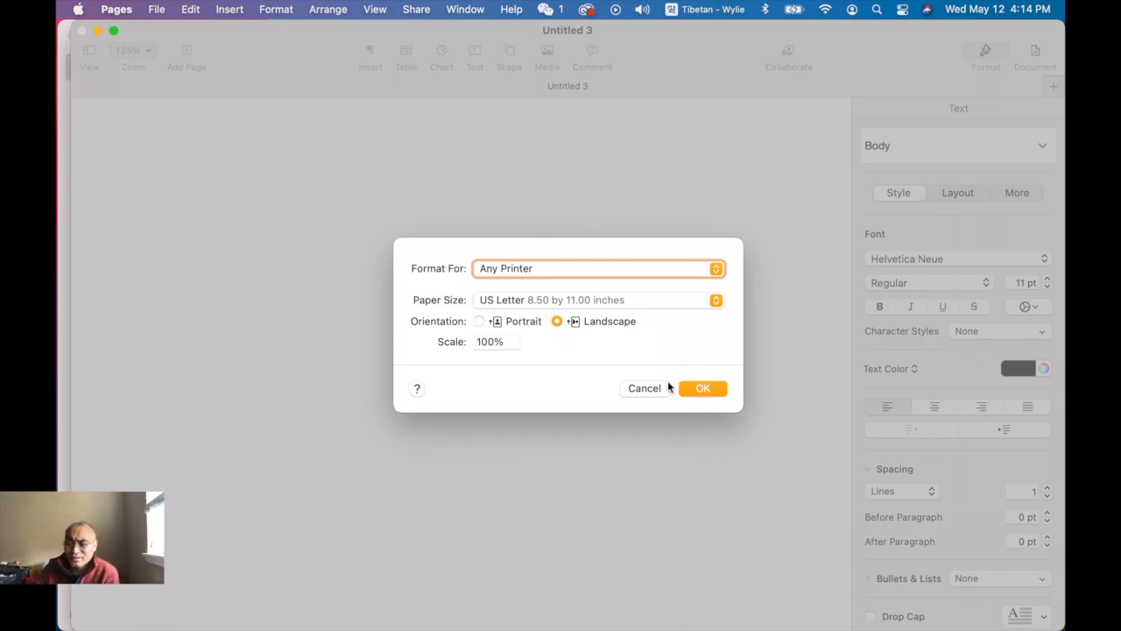
# In the custom paper sizes, set the pecha template's top and bottom non-printable areas to 0.25 in
pyautogui.click(716, 301)
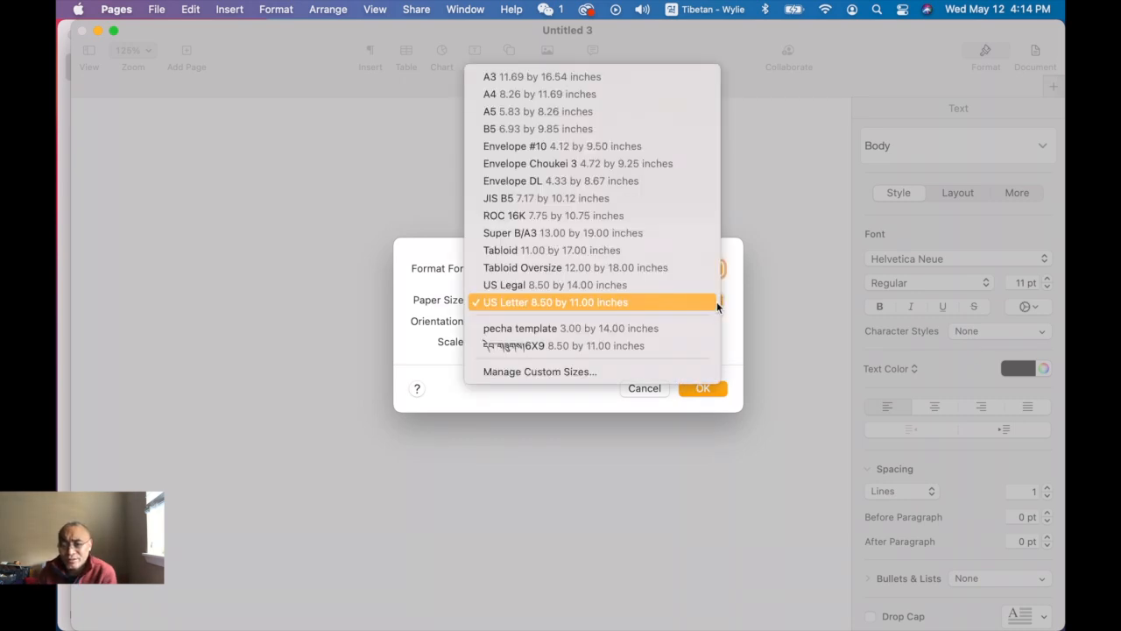
pyautogui.click(555, 373)
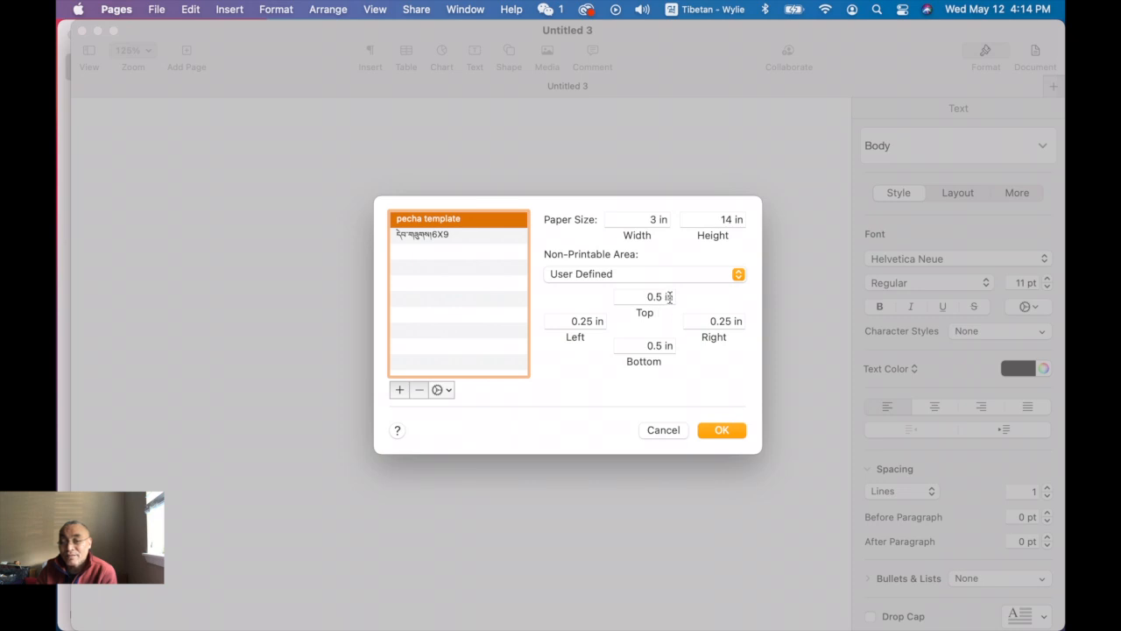
pyautogui.click(662, 343)
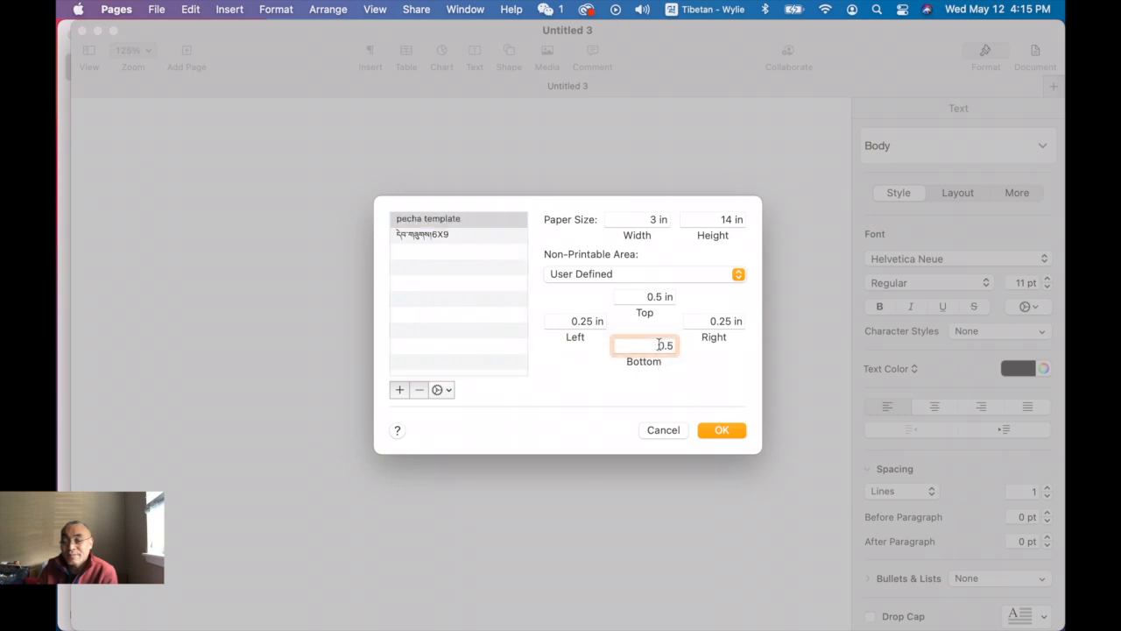
pyautogui.write('1')
pyautogui.press('BackSpace')
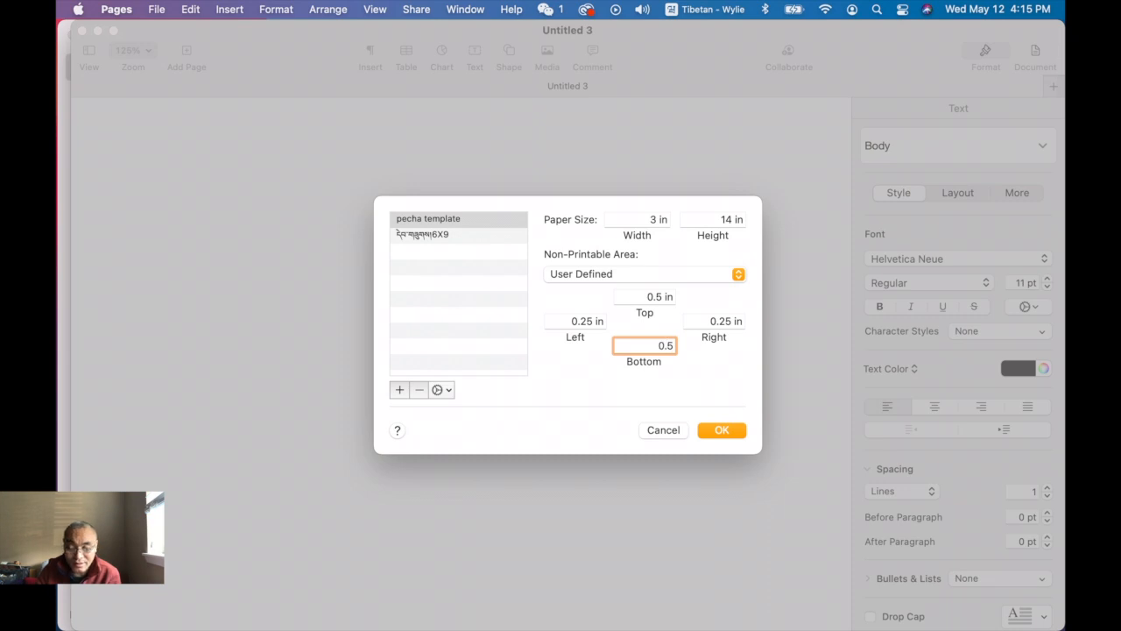
pyautogui.hotkey('ctrl', 'space')
pyautogui.write('2')
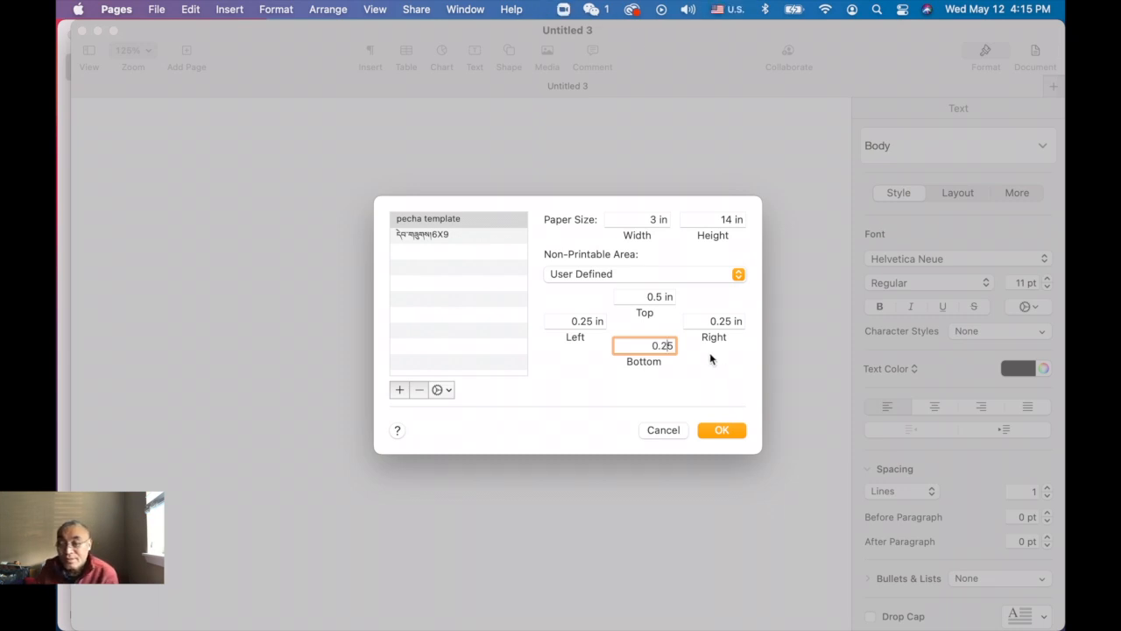
pyautogui.click(665, 297)
pyautogui.write('2')
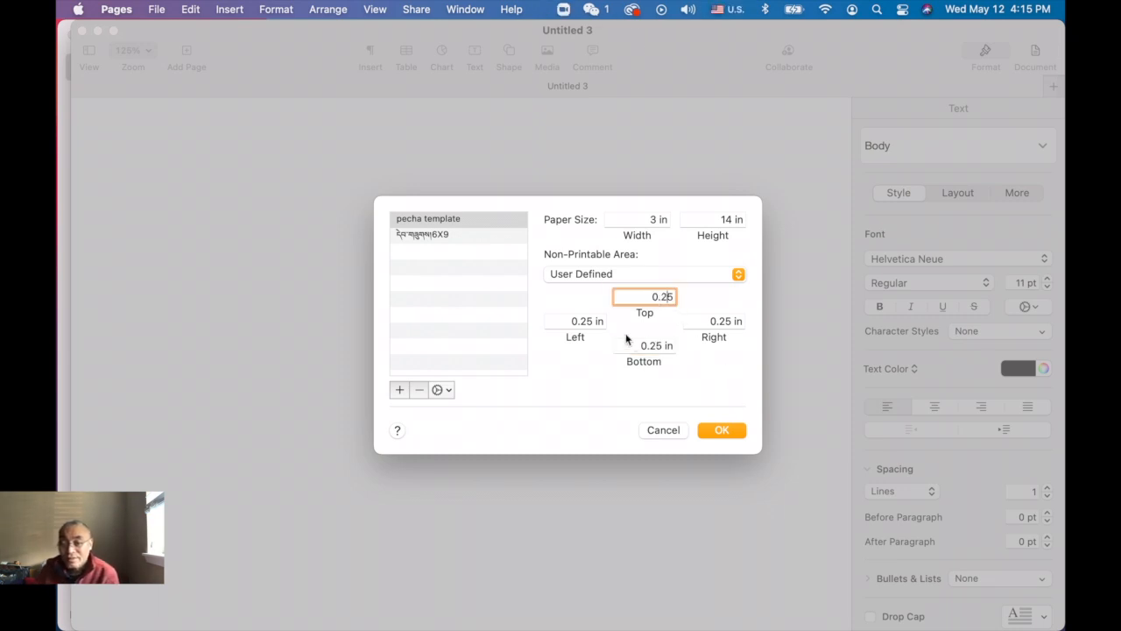
# Set the pecha template's left and right non-printable areas to 1 in and apply that paper size to the document
pyautogui.click(592, 320)
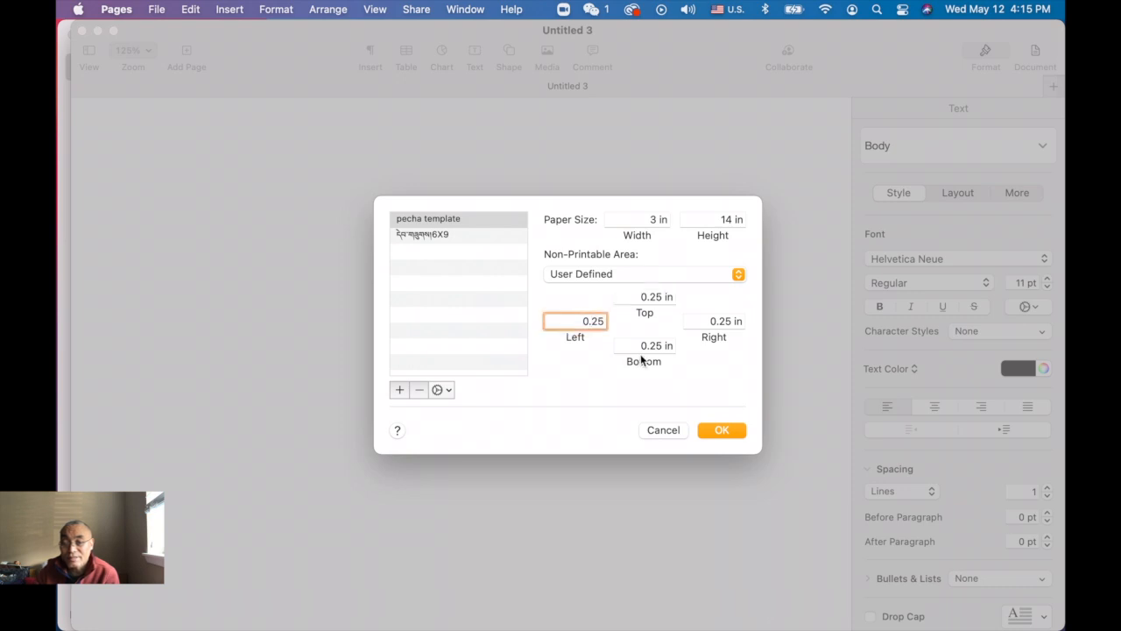
pyautogui.press('BackSpace')
pyautogui.press('BackSpace')
pyautogui.press('BackSpace')
pyautogui.press('BackSpace')
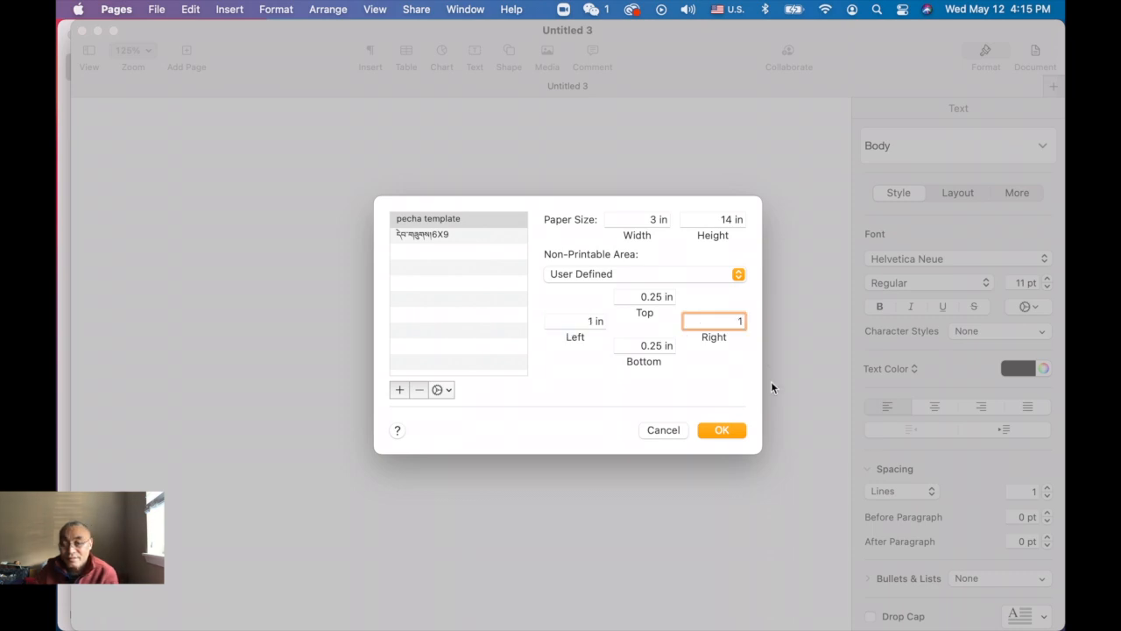
pyautogui.click(721, 430)
pyautogui.click(708, 390)
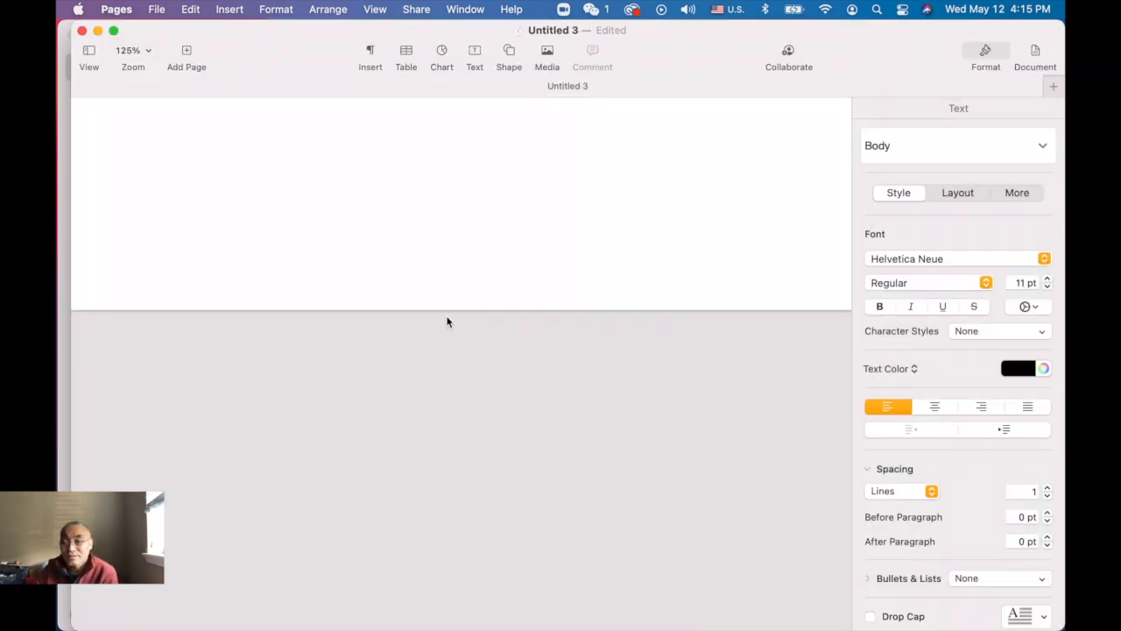
# Insert a basic square shape and place it on the page, left of centre
pyautogui.press('super+minus')
pyautogui.press('super+minus')
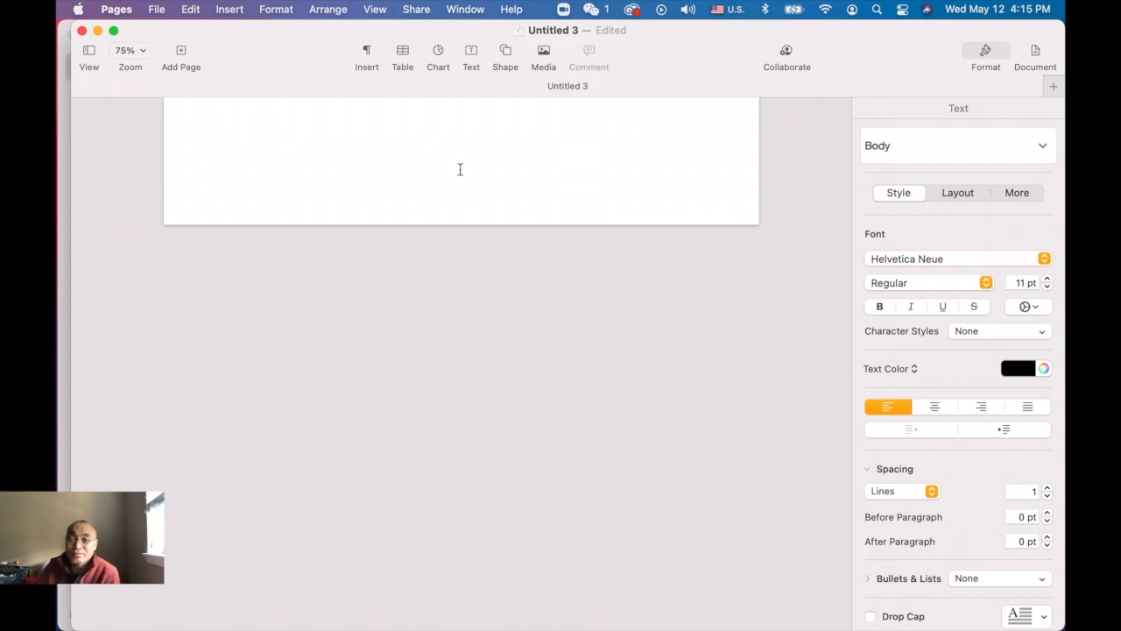
pyautogui.click(506, 53)
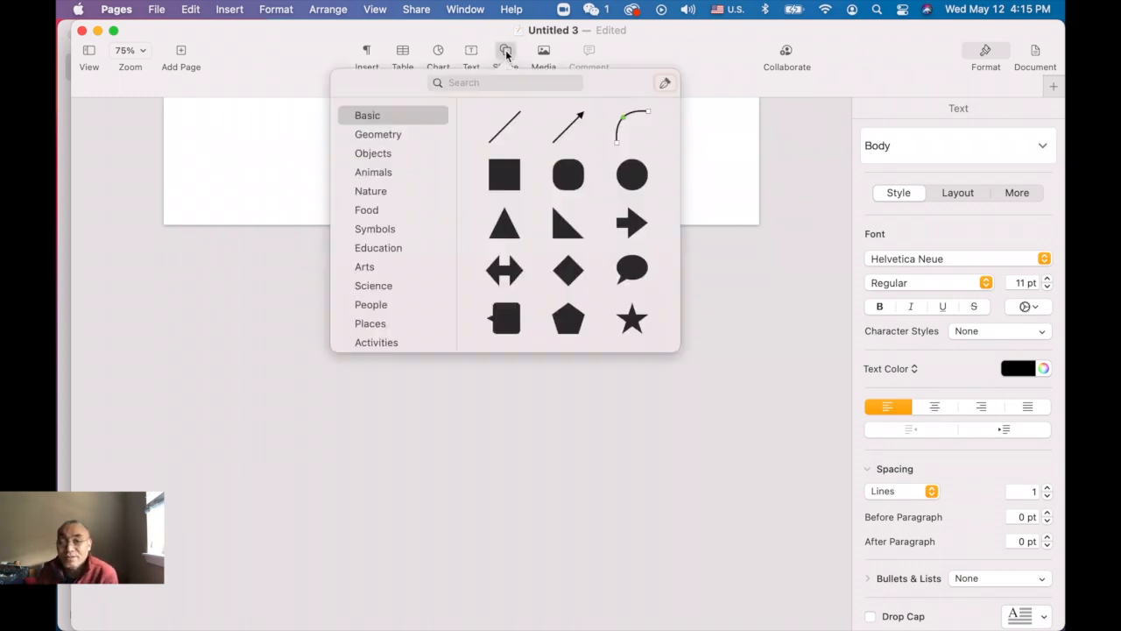
pyautogui.click(507, 181)
pyautogui.moveTo(464, 193); pyautogui.dragTo(369, 161)
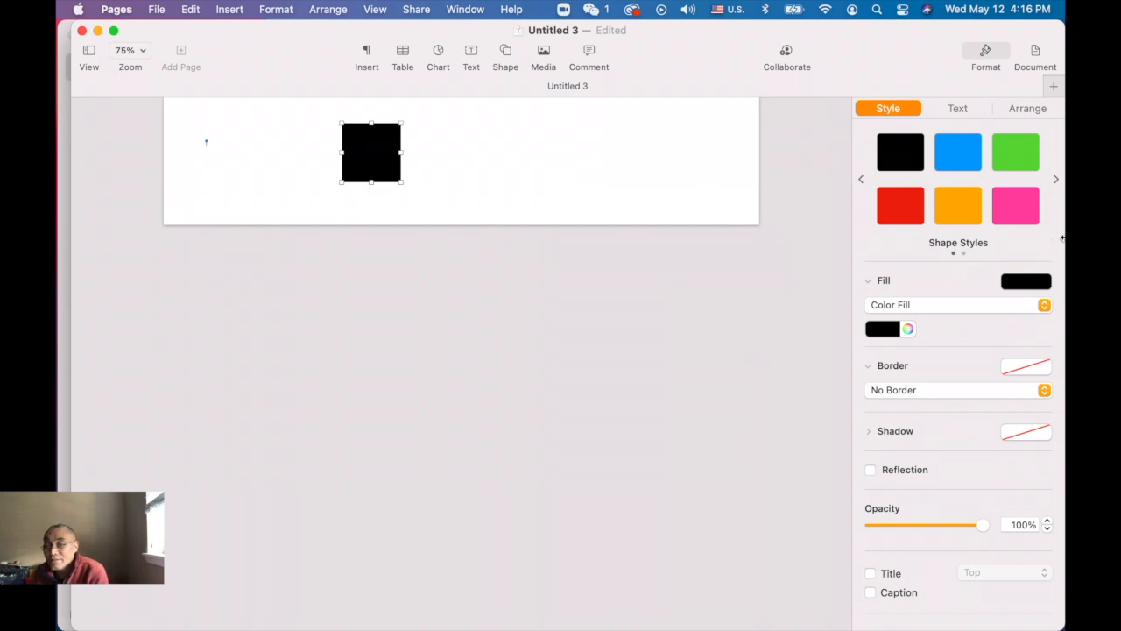
# Turn off both the header and the footer in the document settings
pyautogui.click(1035, 54)
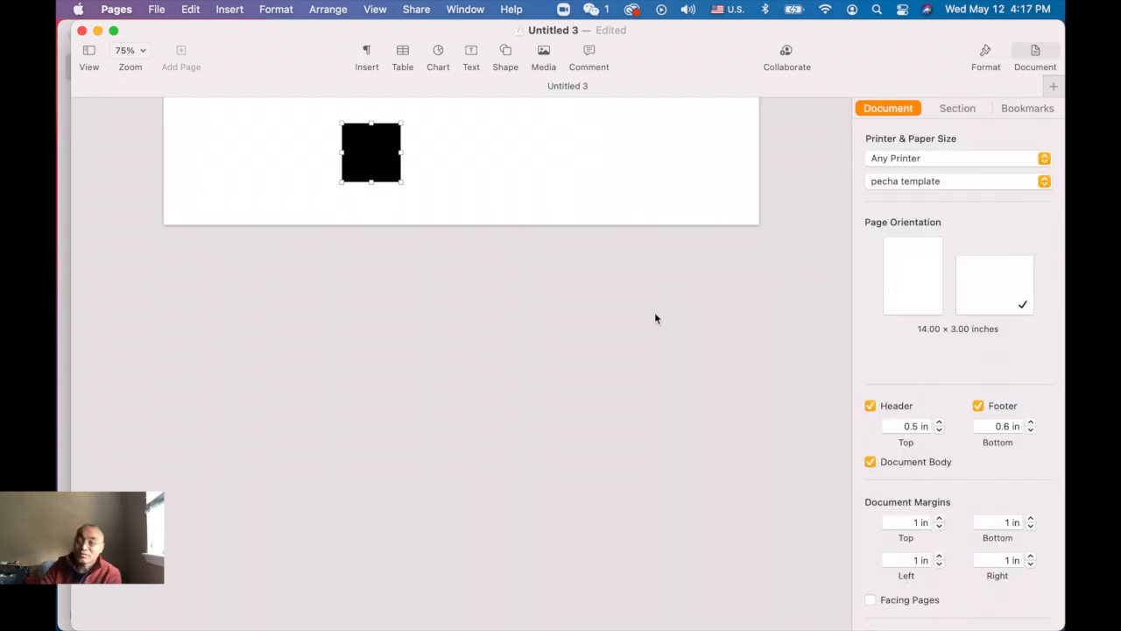
pyautogui.click(984, 58)
pyautogui.click(1036, 55)
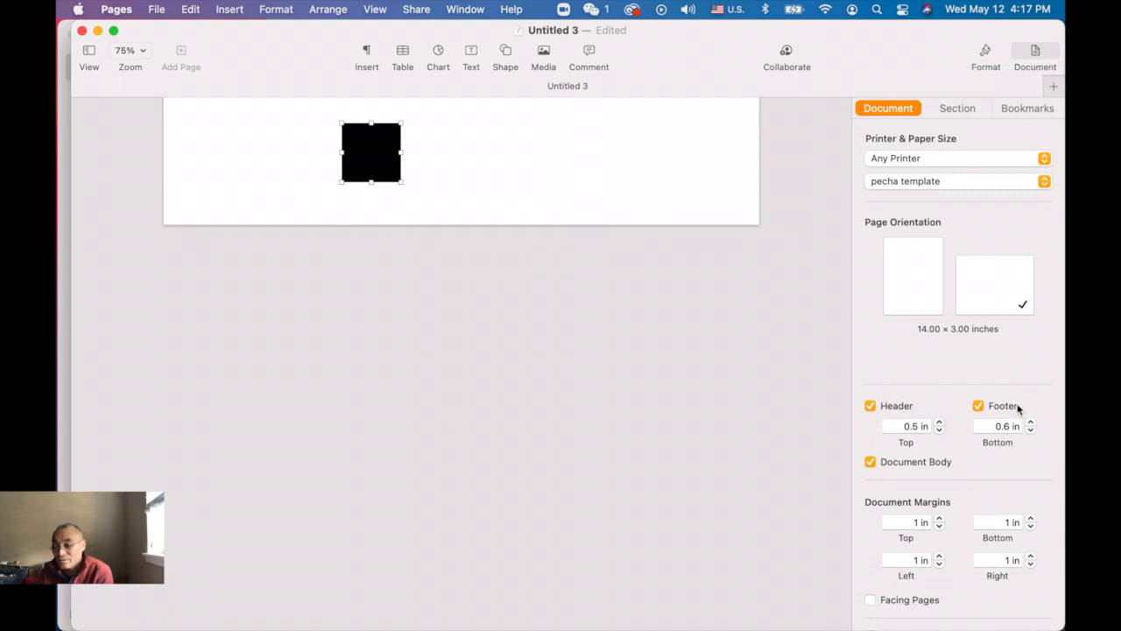
pyautogui.click(871, 406)
pyautogui.click(979, 407)
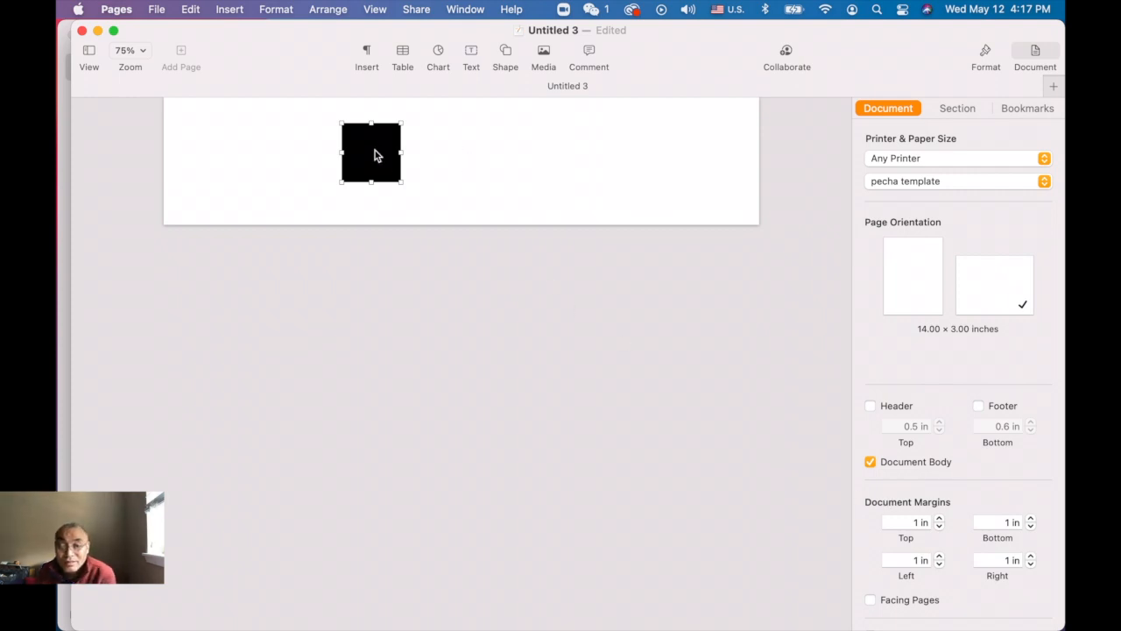
# Change the square to No Fill and give it a solid black 1 pt line border
pyautogui.click(363, 170)
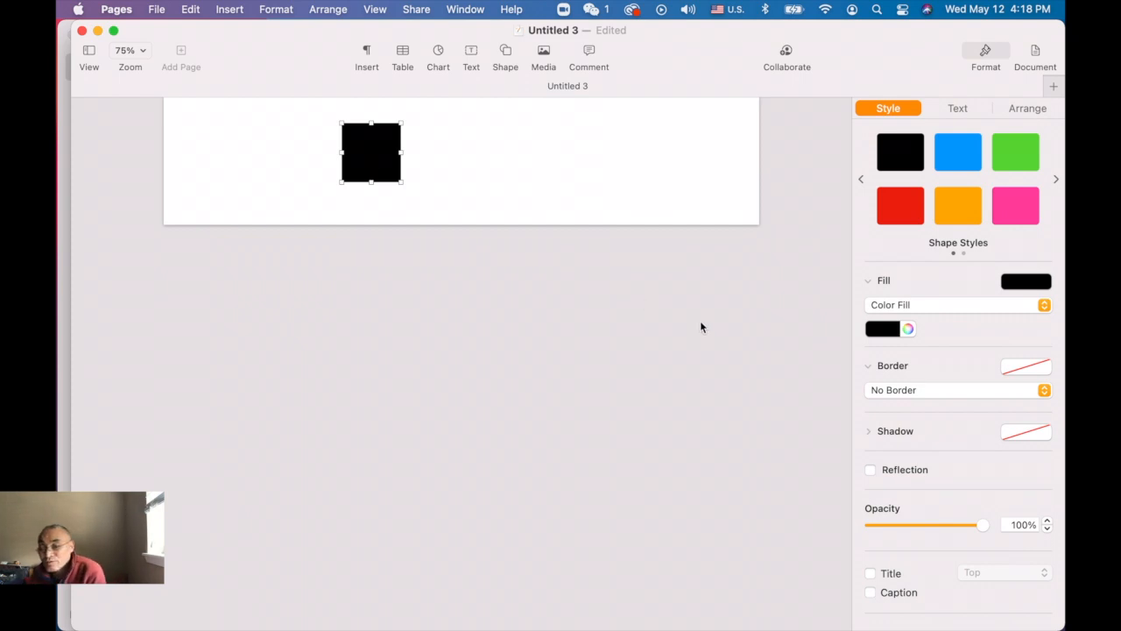
pyautogui.click(910, 331)
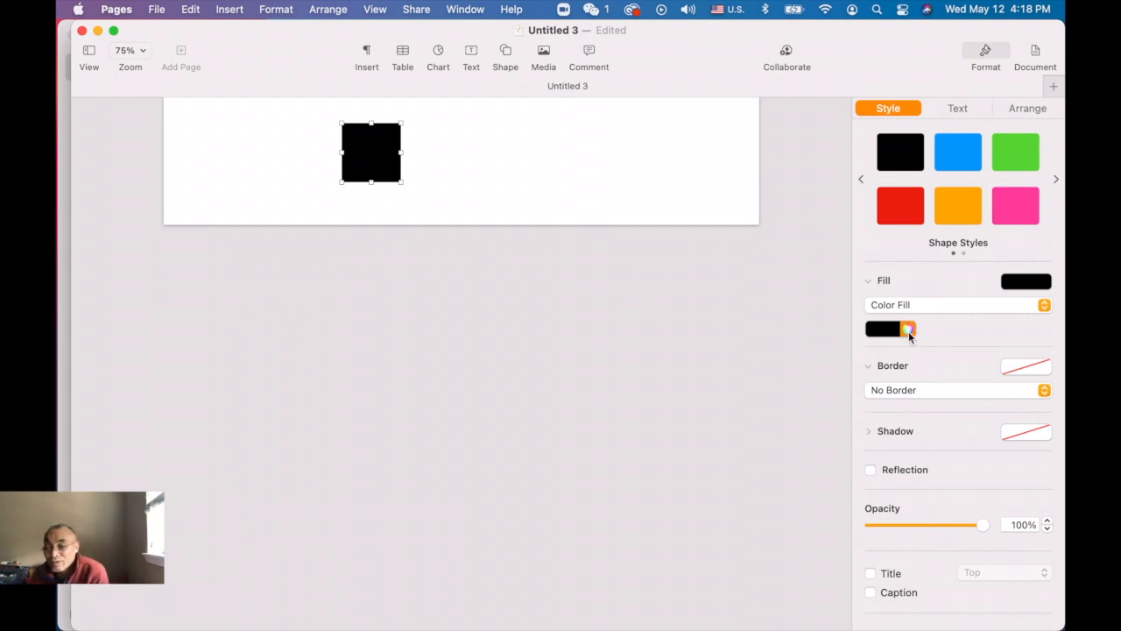
pyautogui.scroll(-2, 539, 495)
pyautogui.scroll(2, 539, 496)
pyautogui.scroll(-2, 539, 496)
pyautogui.click(899, 304)
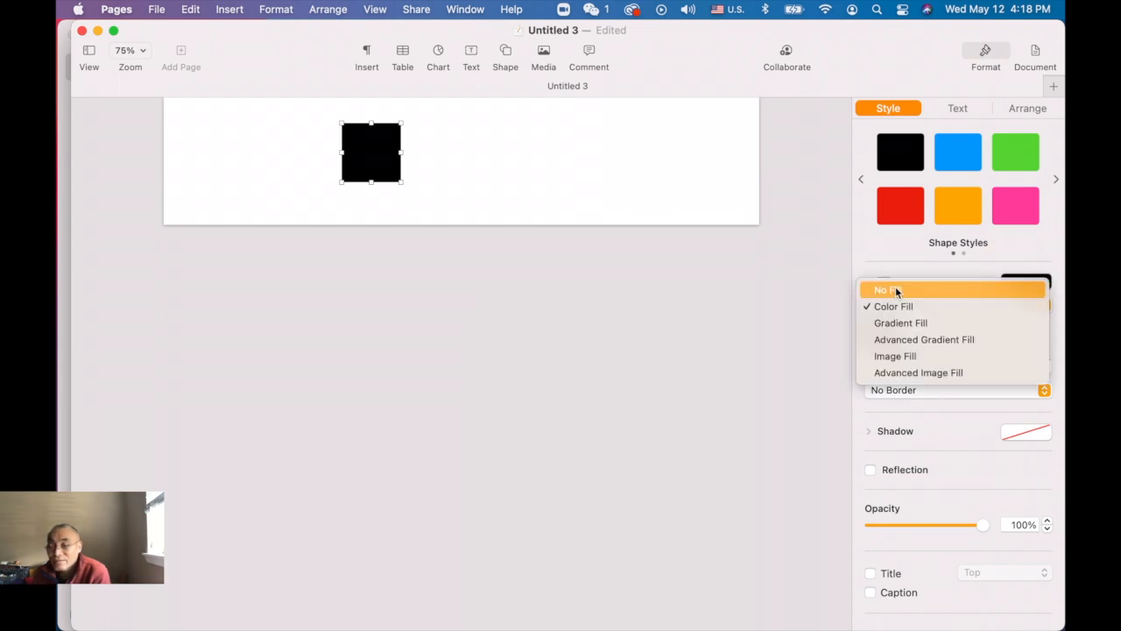
pyautogui.click(896, 291)
pyautogui.click(911, 370)
pyautogui.click(909, 395)
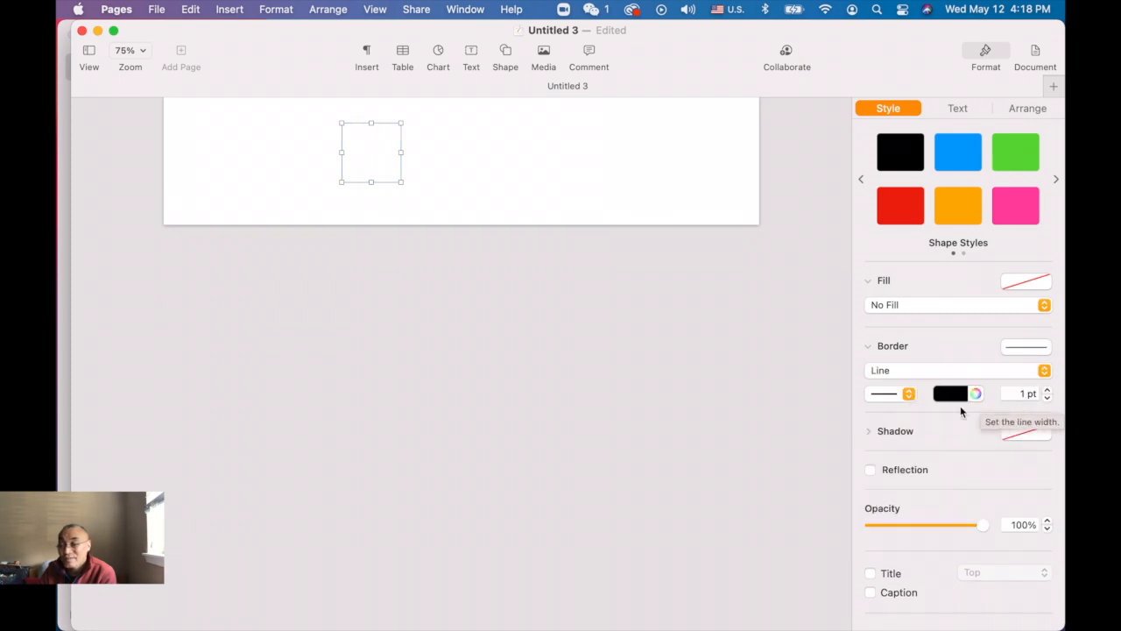
# Stretch the outlined square into a wide, shallow rectangle and surround it with a slightly larger pasted copy as a double frame
pyautogui.moveTo(400, 152); pyautogui.dragTo(646, 154)
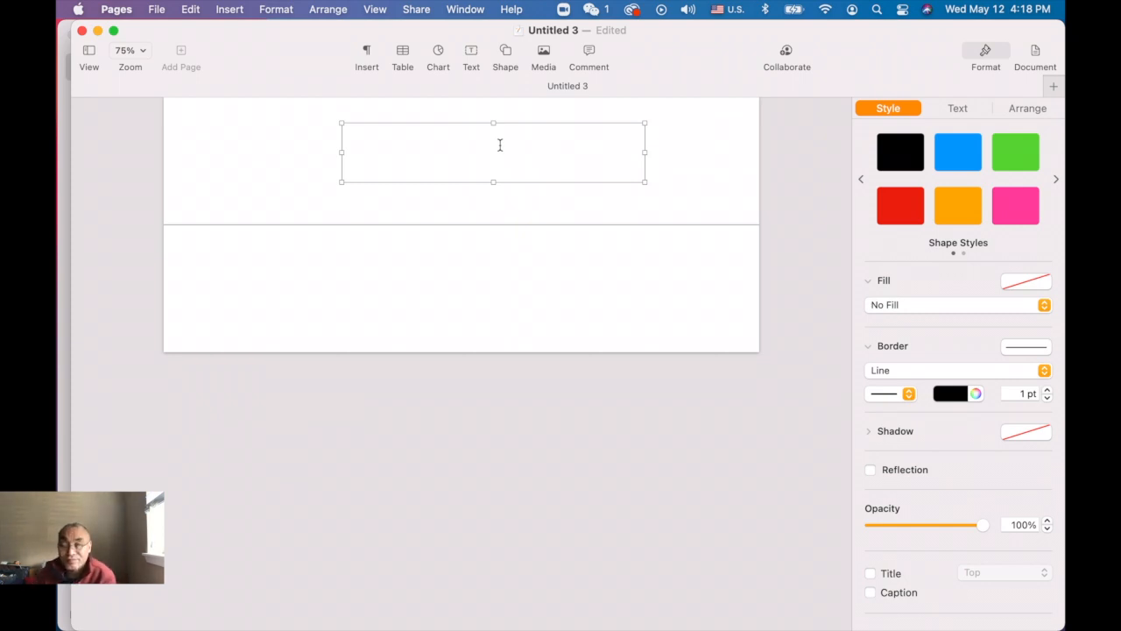
pyautogui.moveTo(341, 151); pyautogui.dragTo(295, 154)
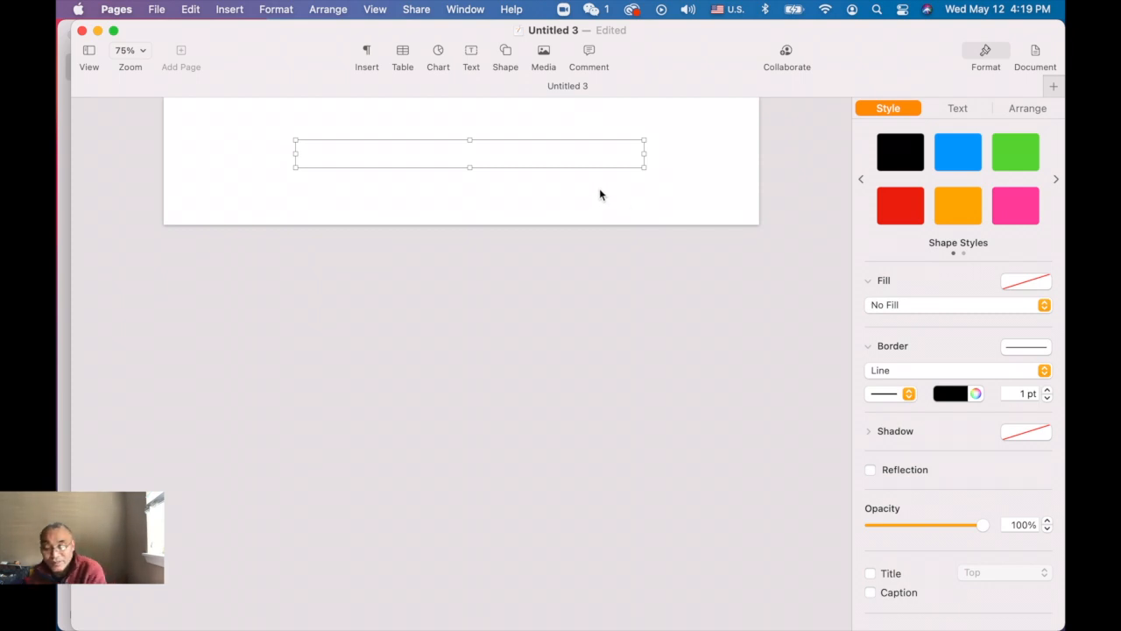
pyautogui.press('super+v')
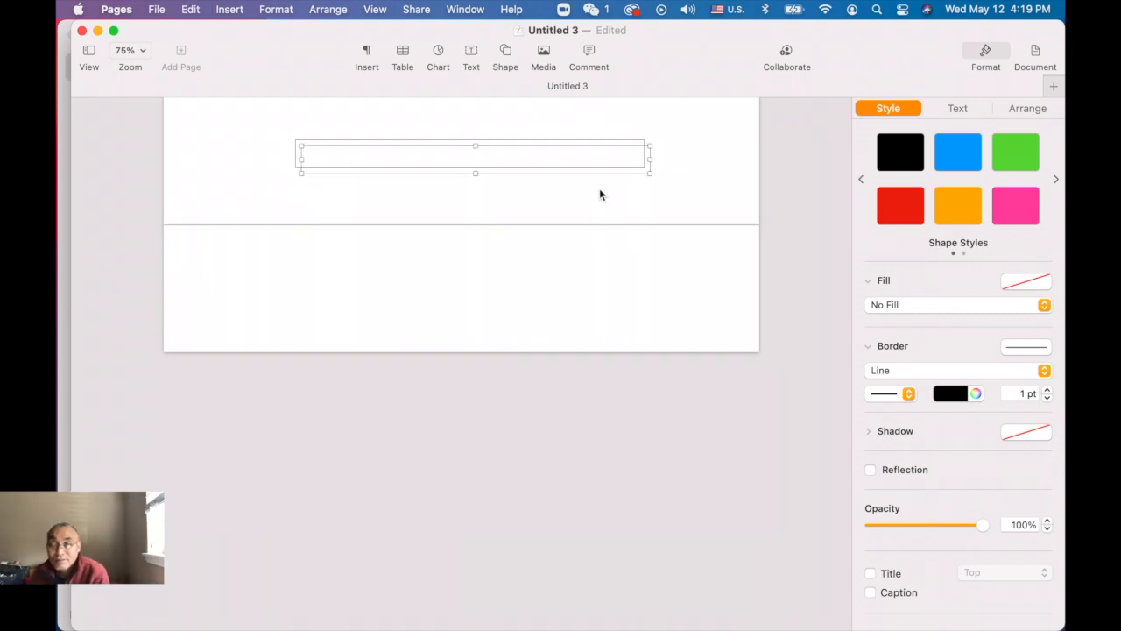
pyautogui.click(689, 164)
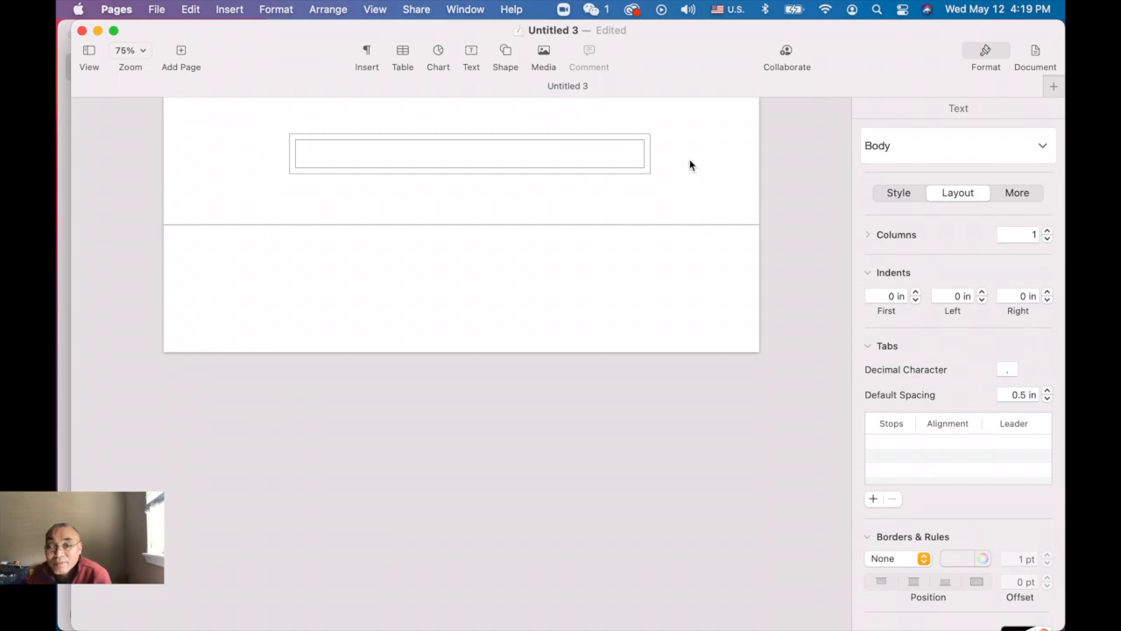
# Insert a basic straight line and stand it vertically across the double frame, near the frame's right end
pyautogui.click(504, 55)
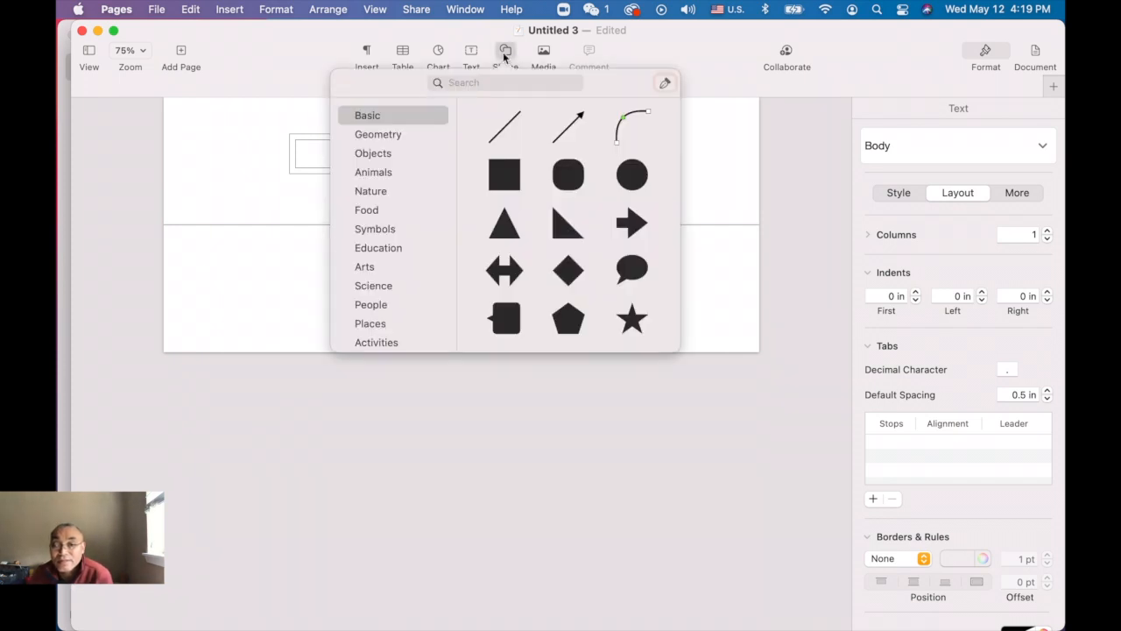
pyautogui.click(506, 129)
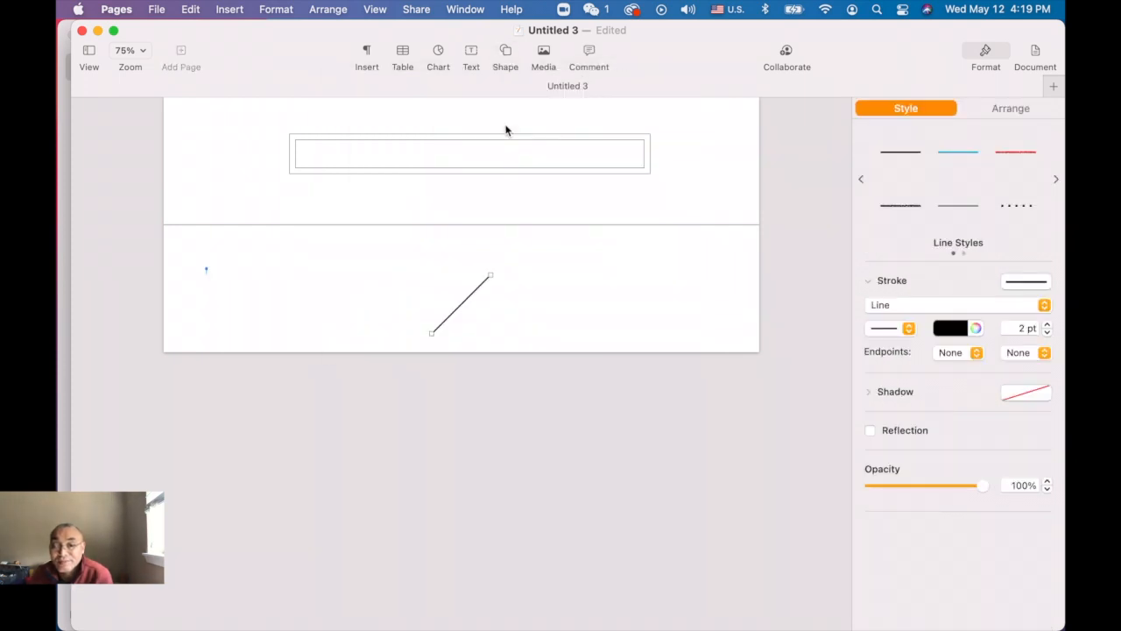
pyautogui.moveTo(484, 288); pyautogui.dragTo(604, 154)
pyautogui.moveTo(554, 199); pyautogui.dragTo(612, 198)
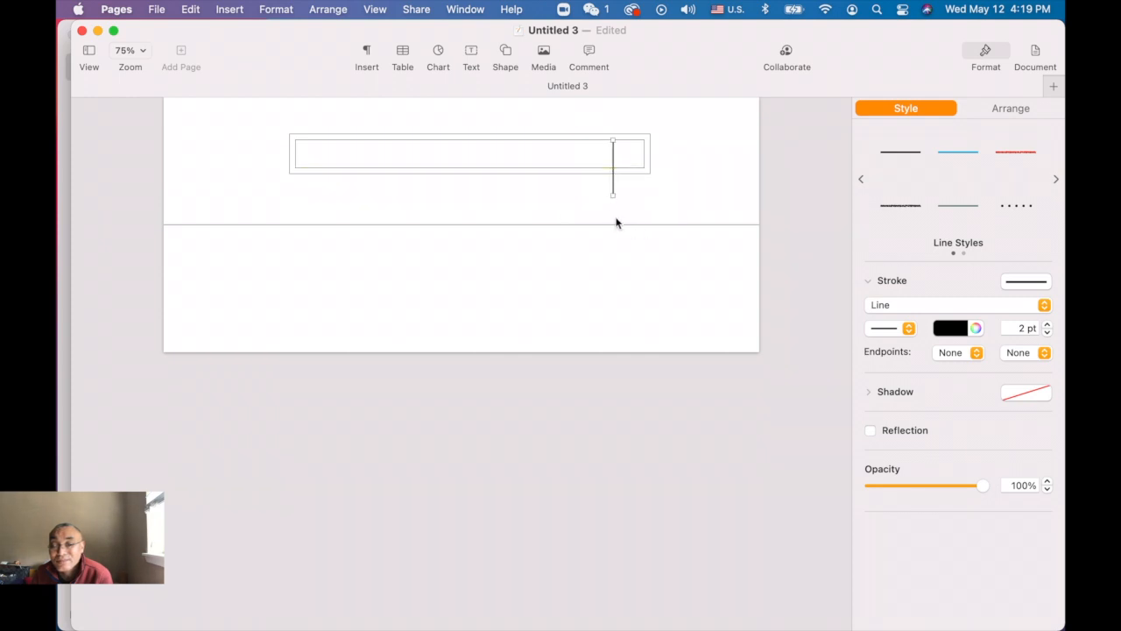
# Shorten the vertical line to span exactly the inner rectangle's height and set its stroke to 1 pt
pyautogui.scroll(10, 615, 222)
pyautogui.scroll(5, 615, 222)
pyautogui.hscroll(4, 615, 223)
pyautogui.moveTo(673, 328); pyautogui.dragTo(672, 238)
pyautogui.click(1047, 331)
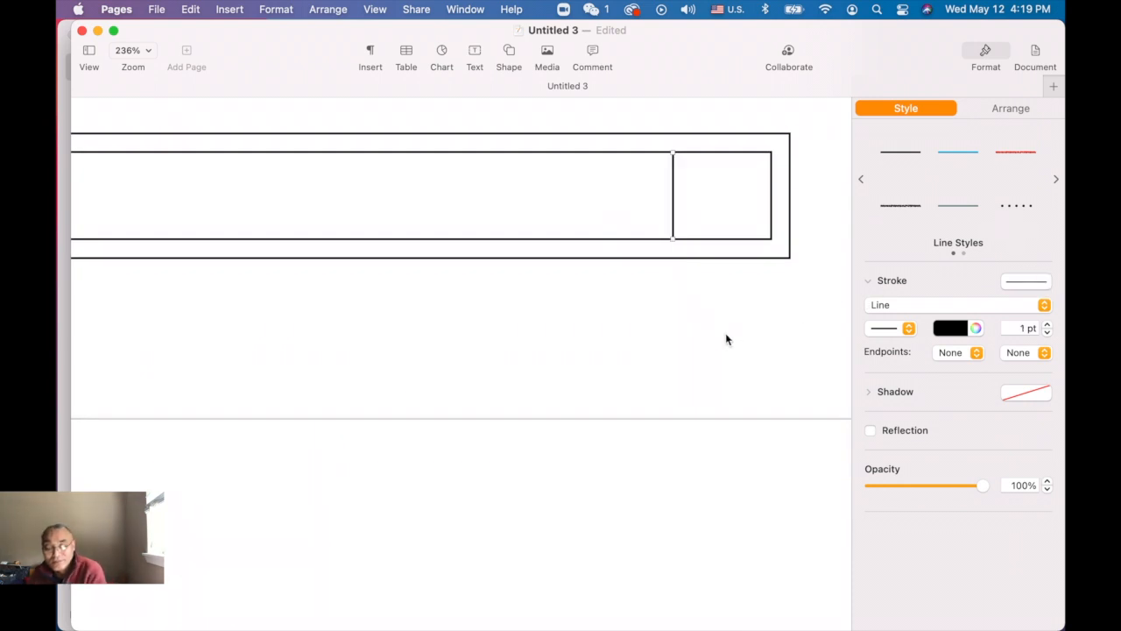
# Duplicate the vertical line just right of the original as a double divider, and place a copy of the pair near the inner rectangle's left end
pyautogui.press('super+d')
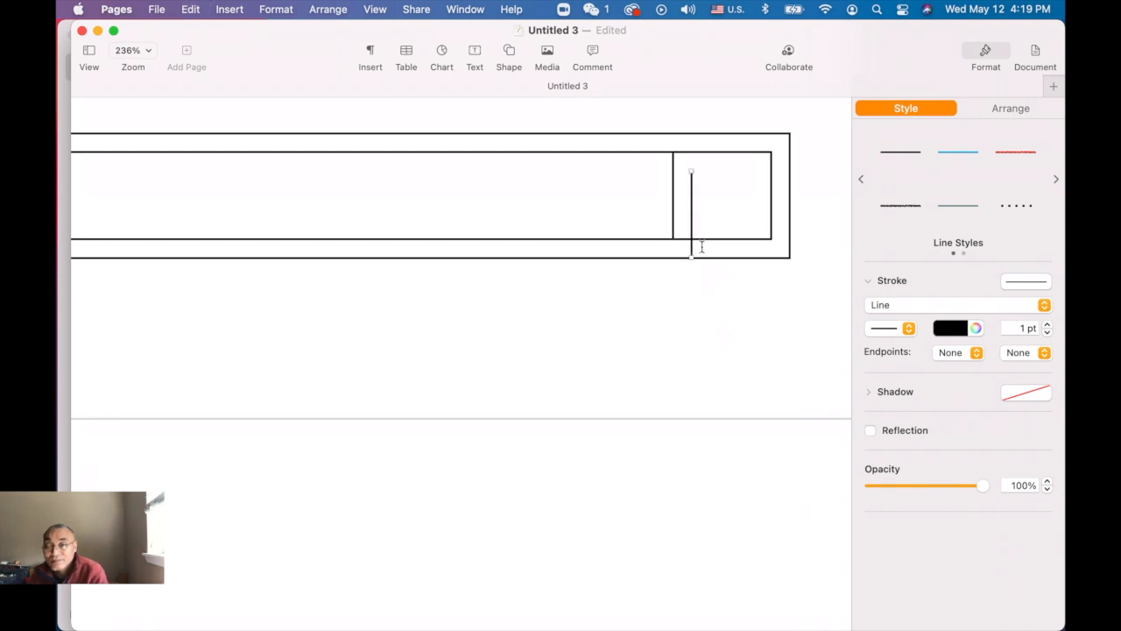
pyautogui.moveTo(692, 241); pyautogui.dragTo(685, 221)
pyautogui.keyDown('shift'); pyautogui.click(673, 213); pyautogui.keyUp('shift')
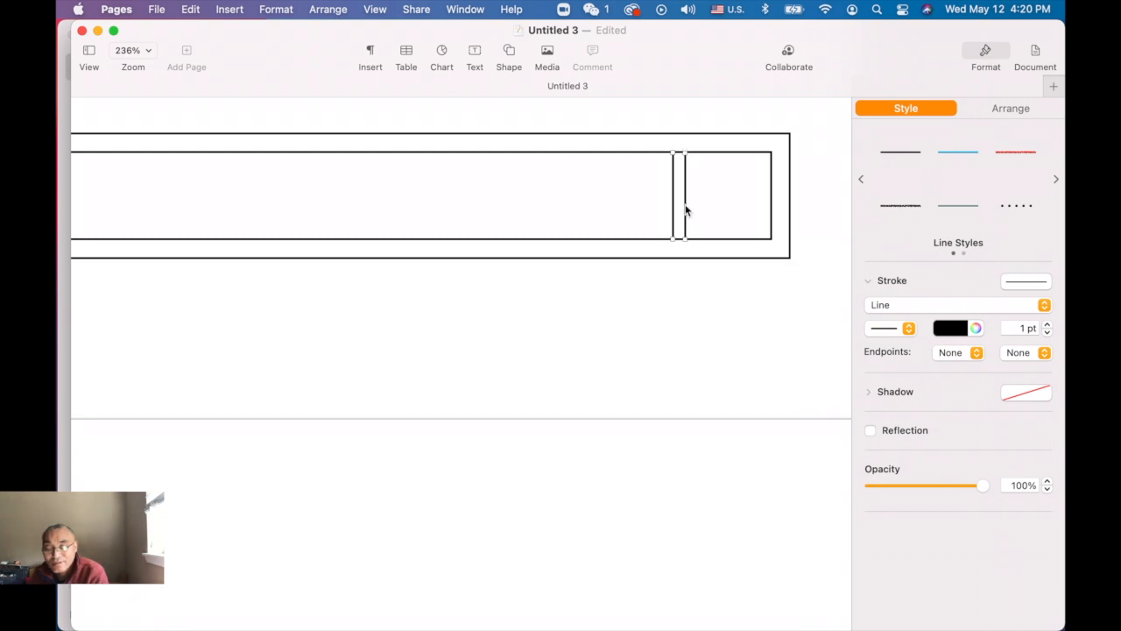
pyautogui.hscroll(-5, 525, 278)
pyautogui.hscroll(-5, 525, 277)
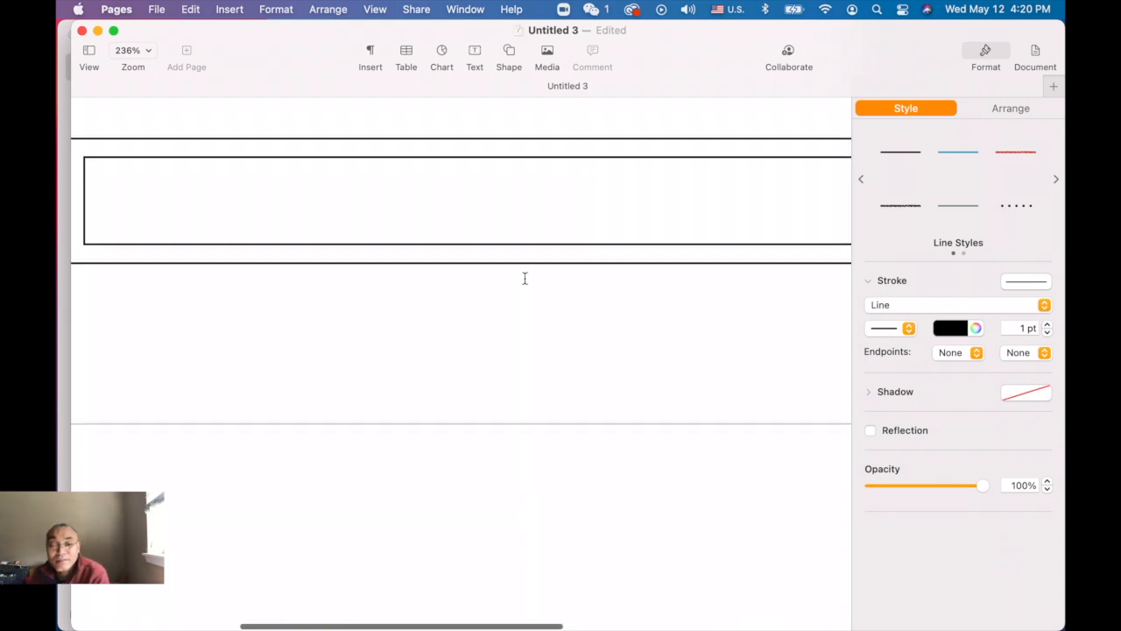
pyautogui.moveTo(450, 237); pyautogui.dragTo(215, 240)
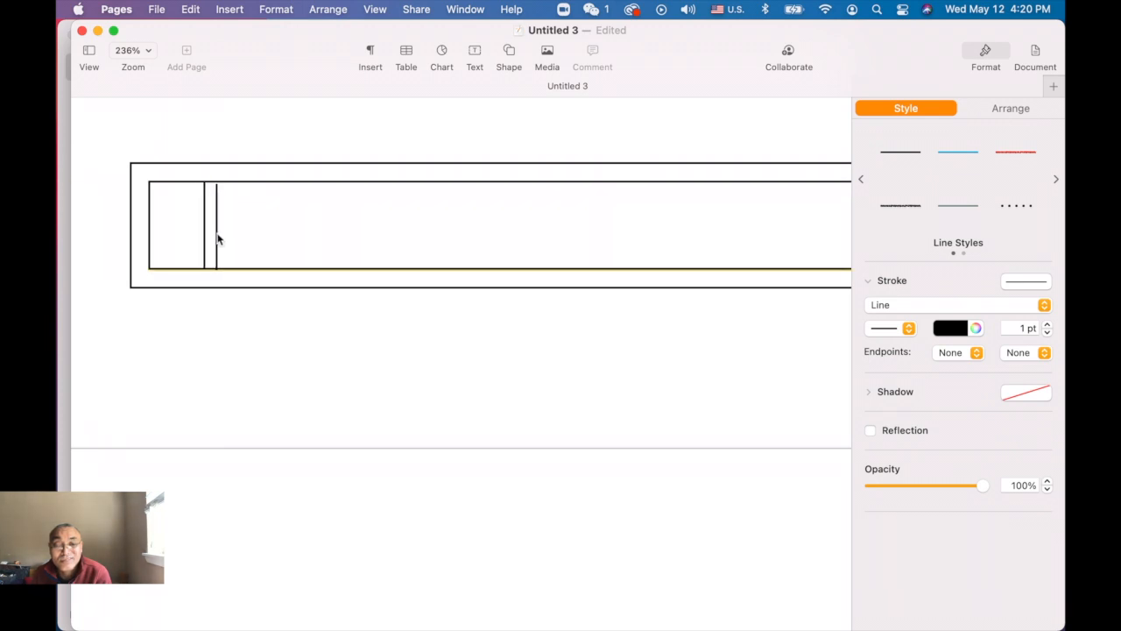
pyautogui.click(246, 329)
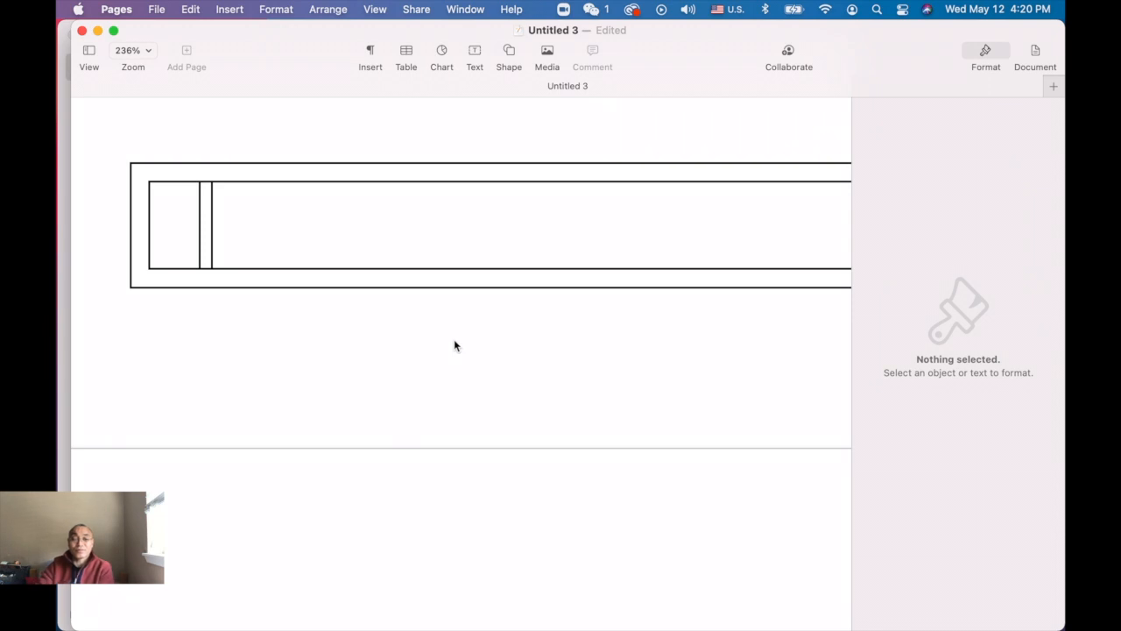
pyautogui.hscroll(10, 452, 343)
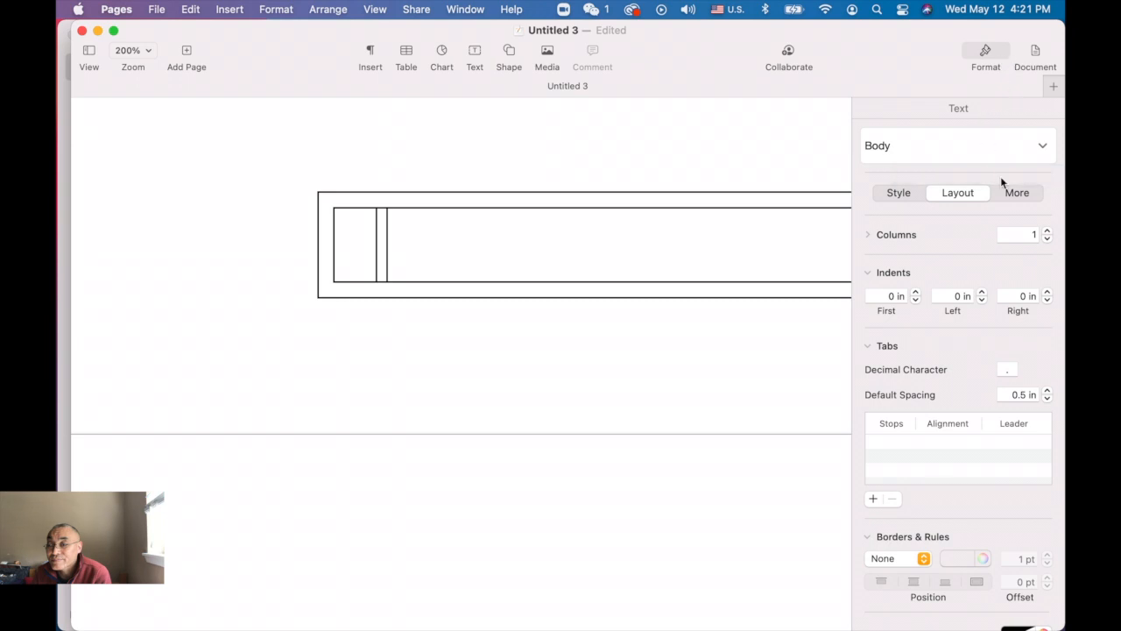
pyautogui.click(893, 197)
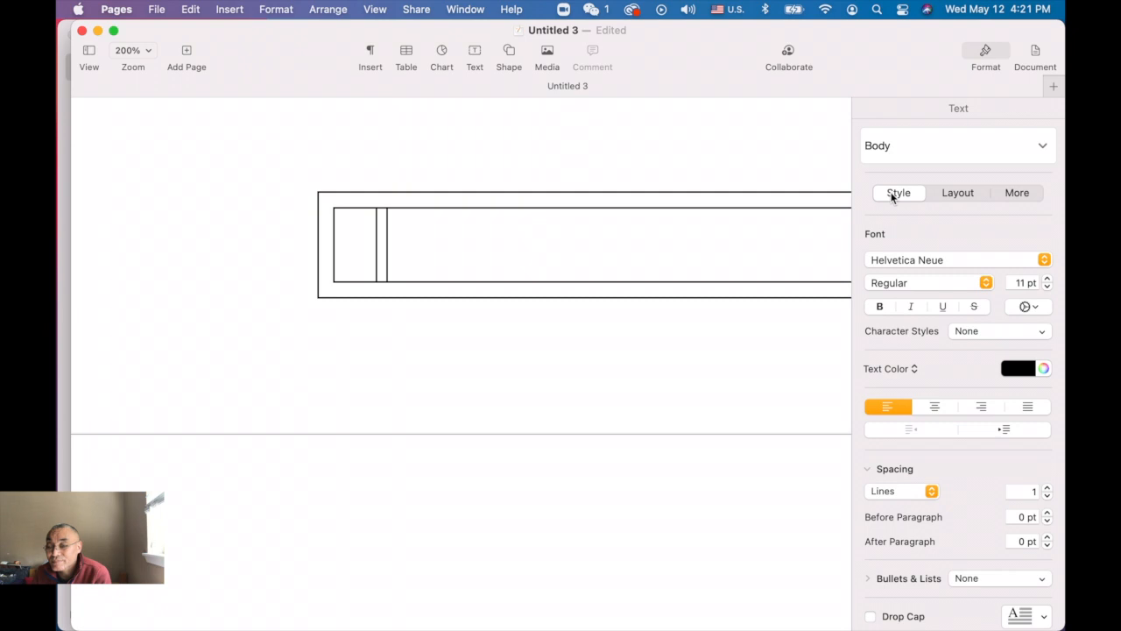
pyautogui.click(955, 195)
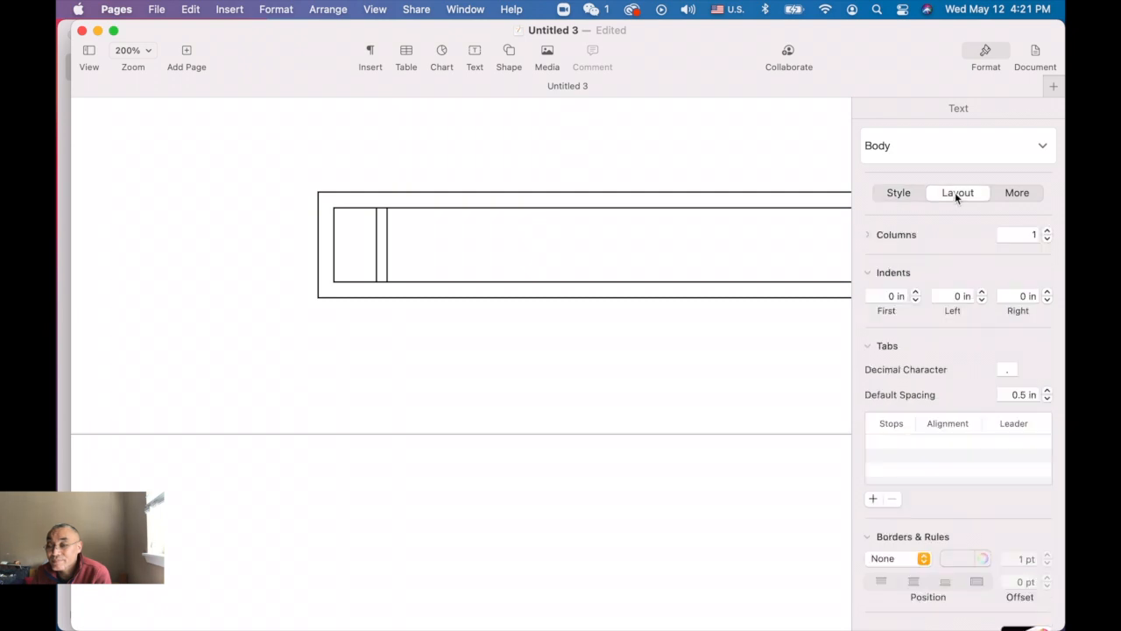